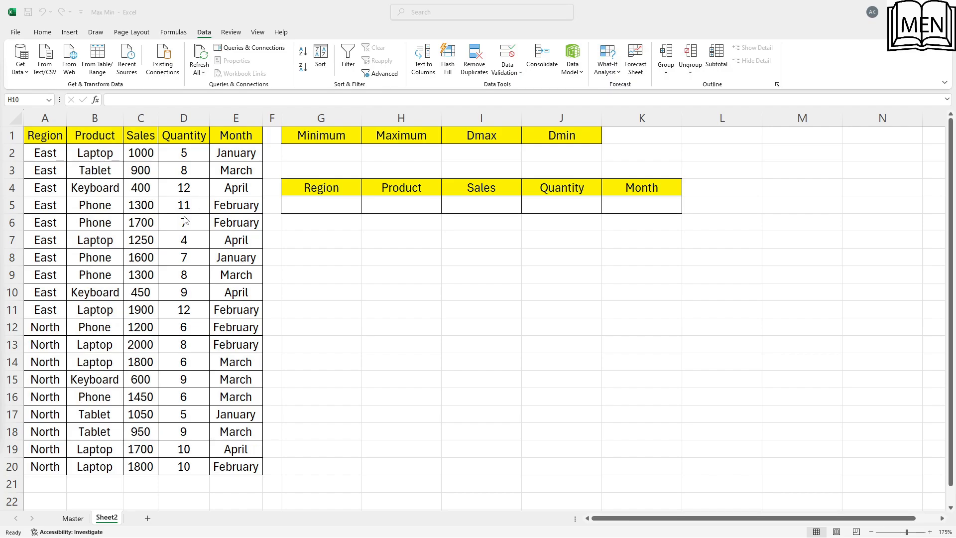
Calculate the lowest Sales value in G2 under Minimum with the formula =MIN(C:C)
click(341, 152)
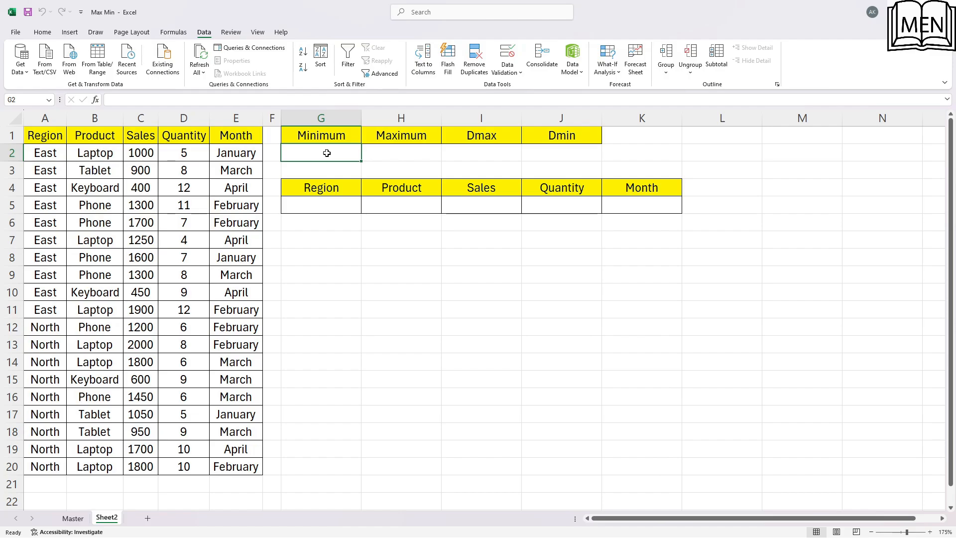
text(=mi)
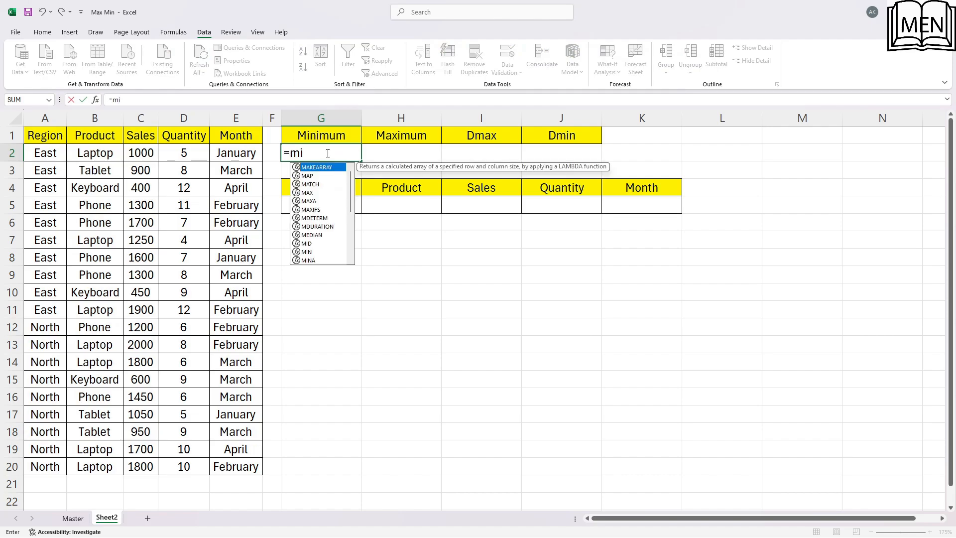
text(n)
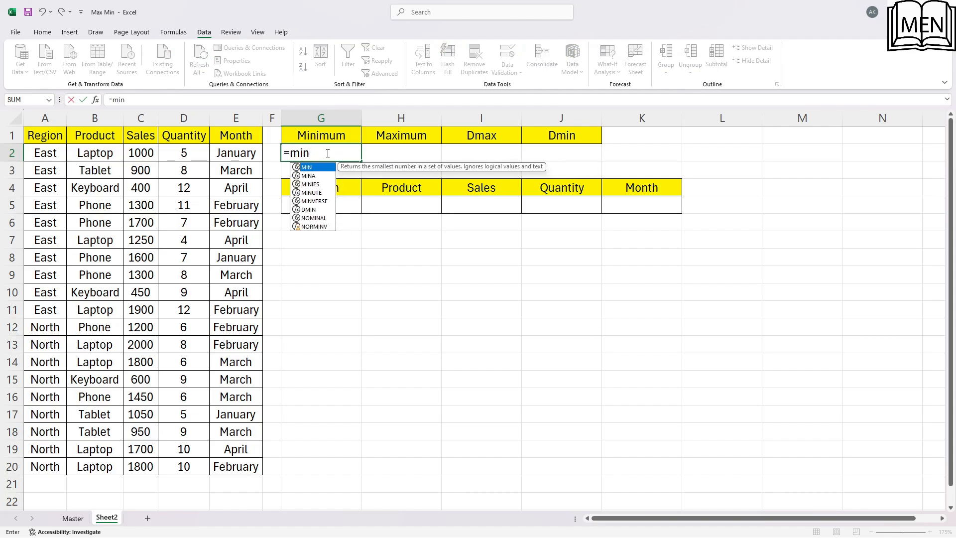
text(()
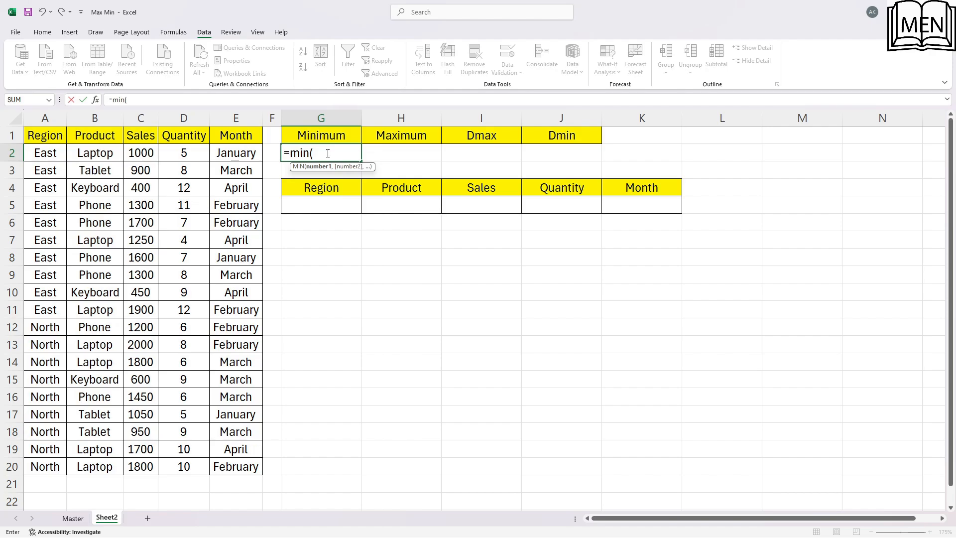
click(140, 153)
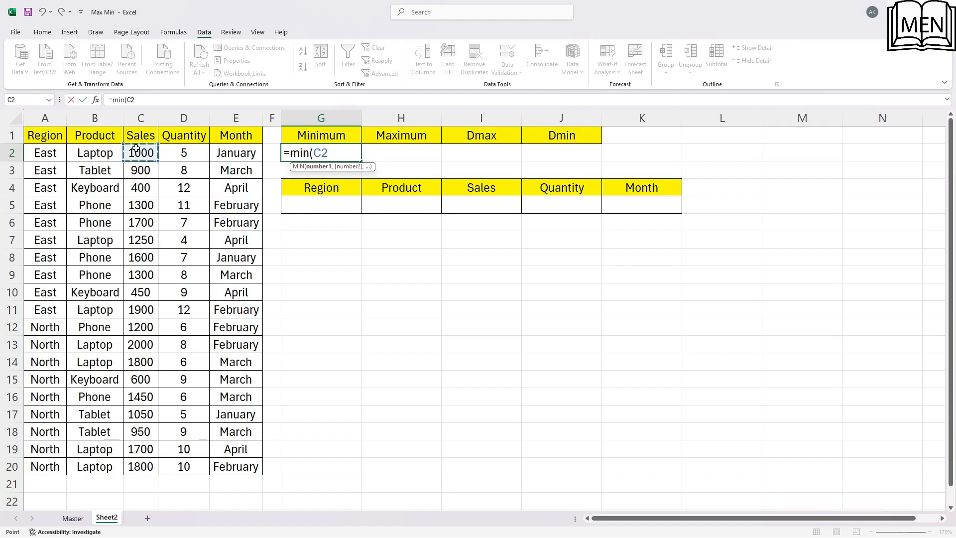
click(140, 115)
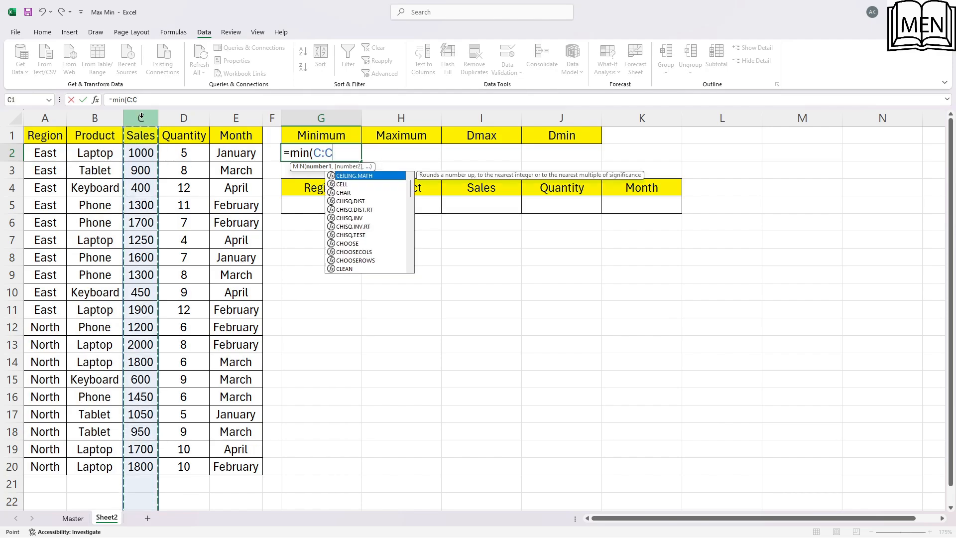
key(Return)
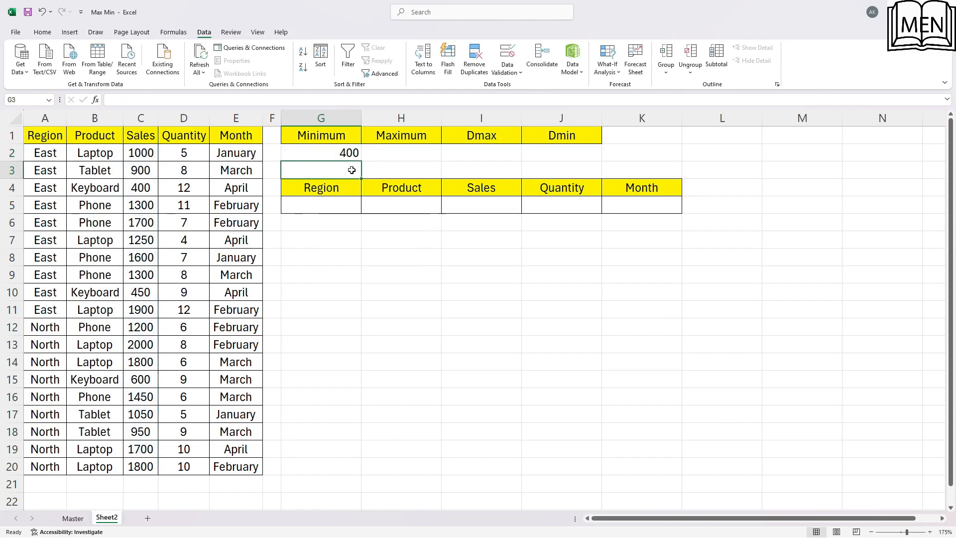
click(355, 150)
Highlight the East Keyboard record with the lowest sales, A4:E4, with a yellow fill
click(137, 155)
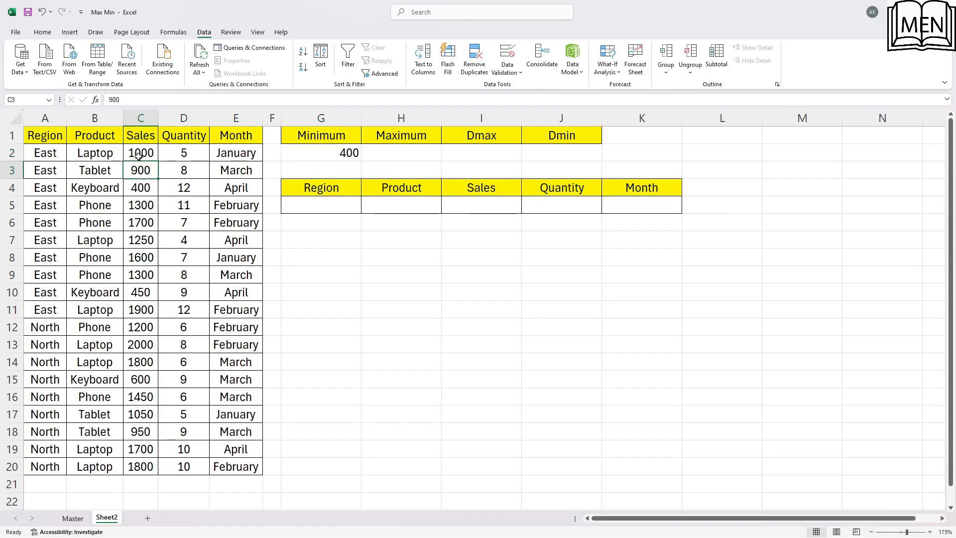
click(152, 187)
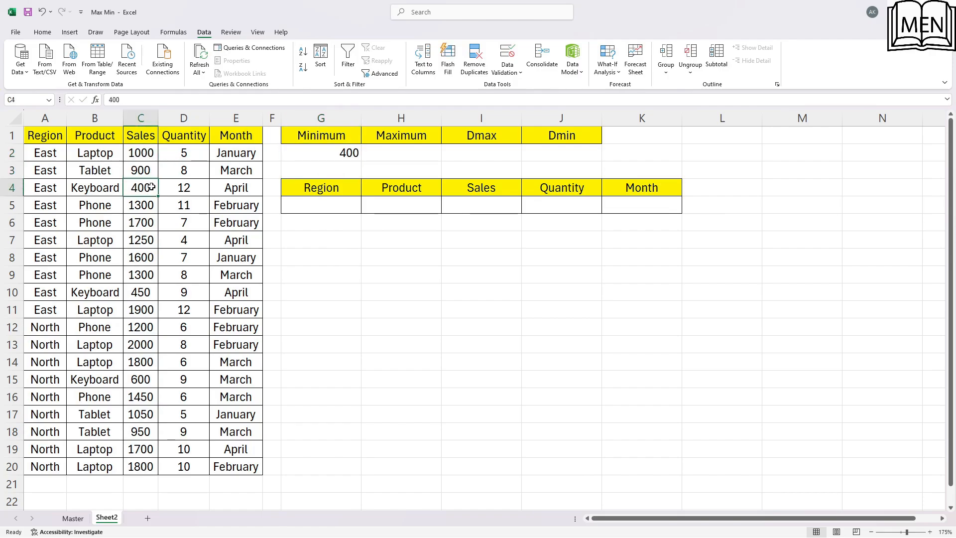
drag(47, 188, 224, 188)
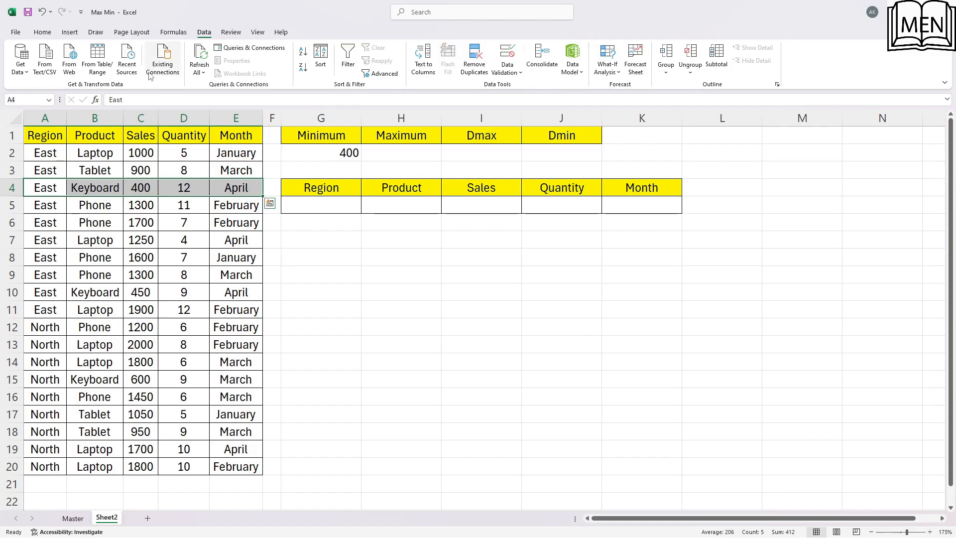
click(45, 31)
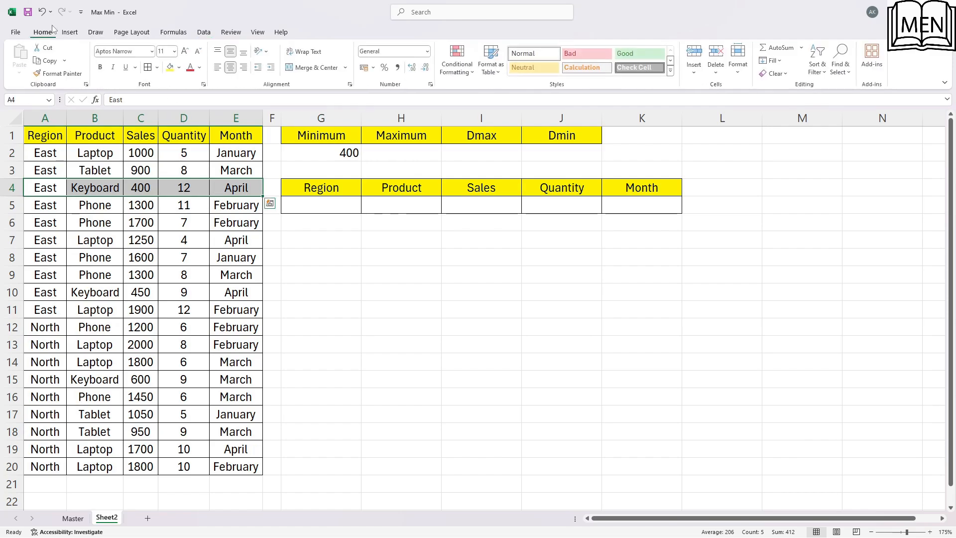
click(170, 67)
click(220, 260)
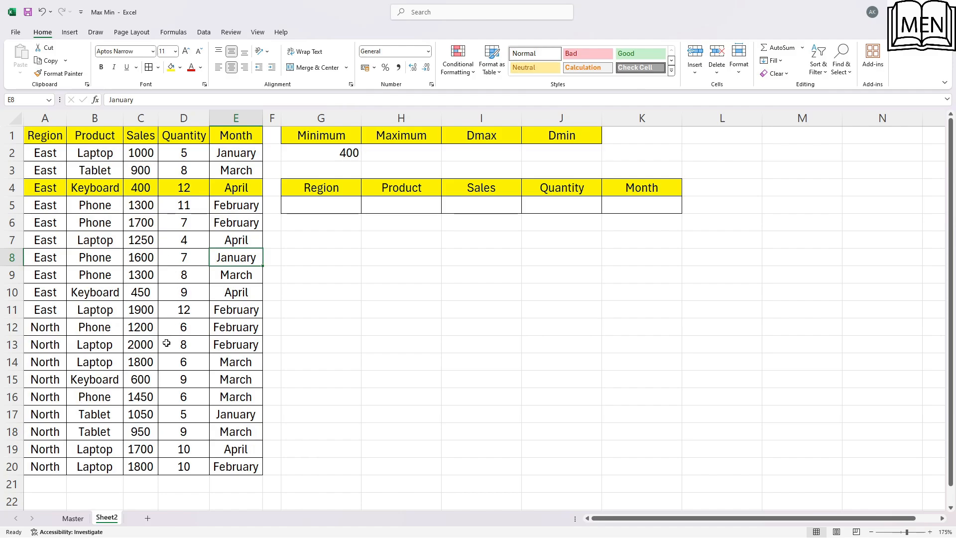
Set the East Tablet sales in C3 to 100 and check the Minimum formula in G2
click(136, 171)
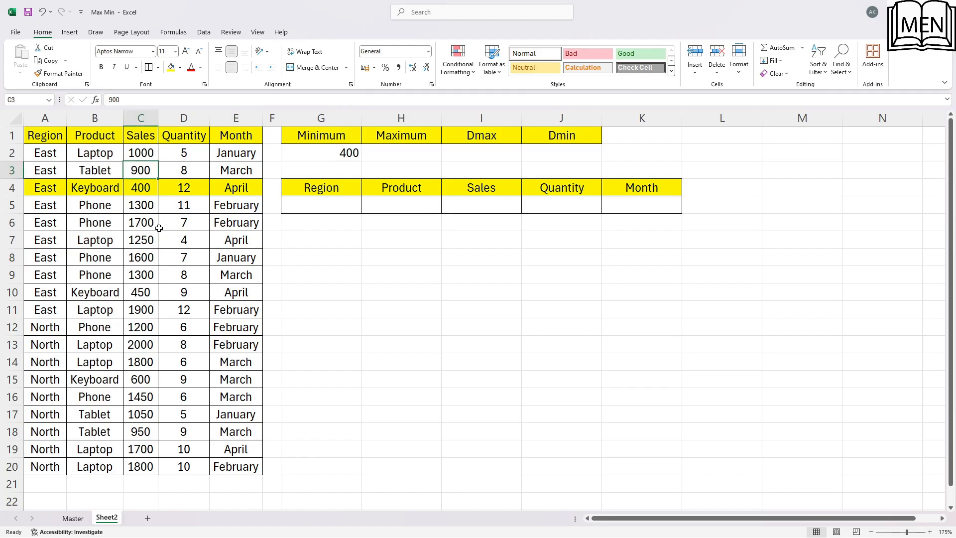
text(100)
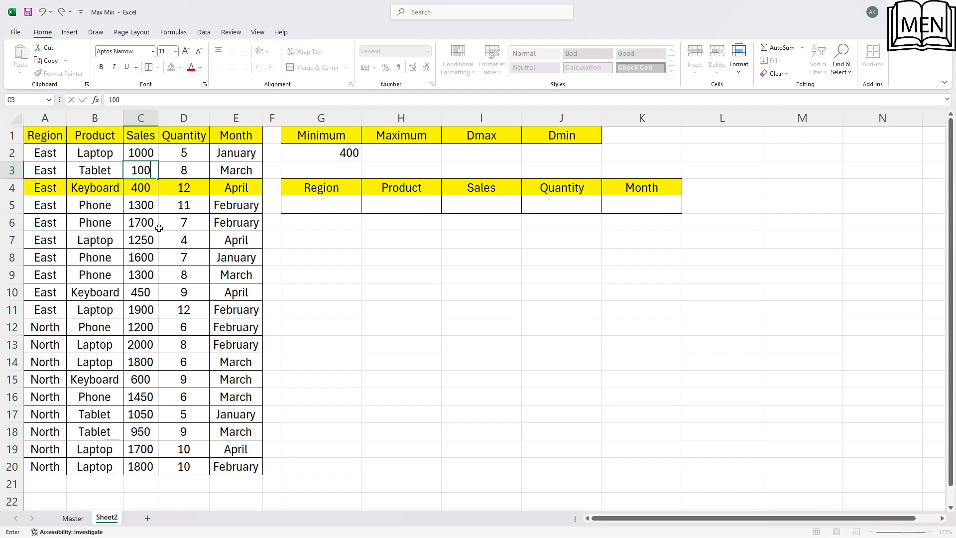
key(Return)
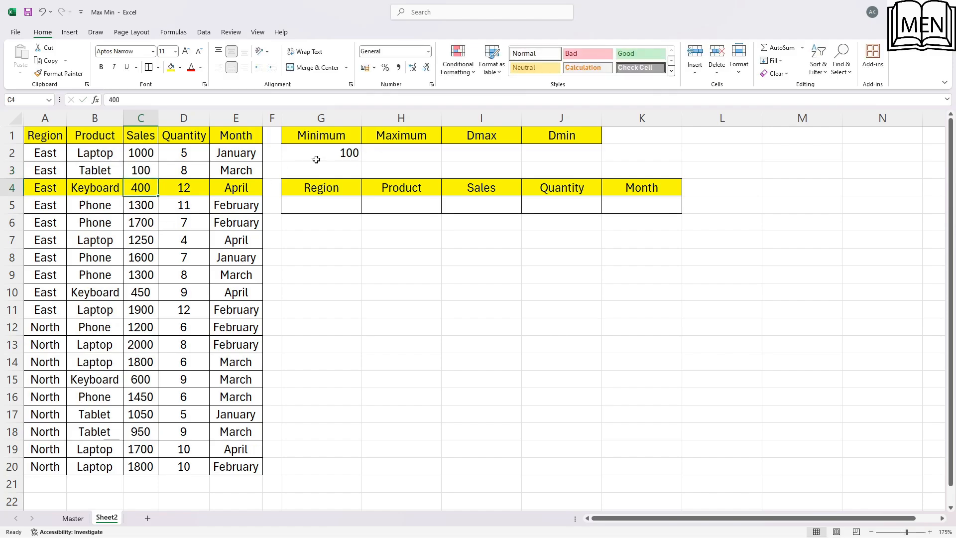
click(354, 151)
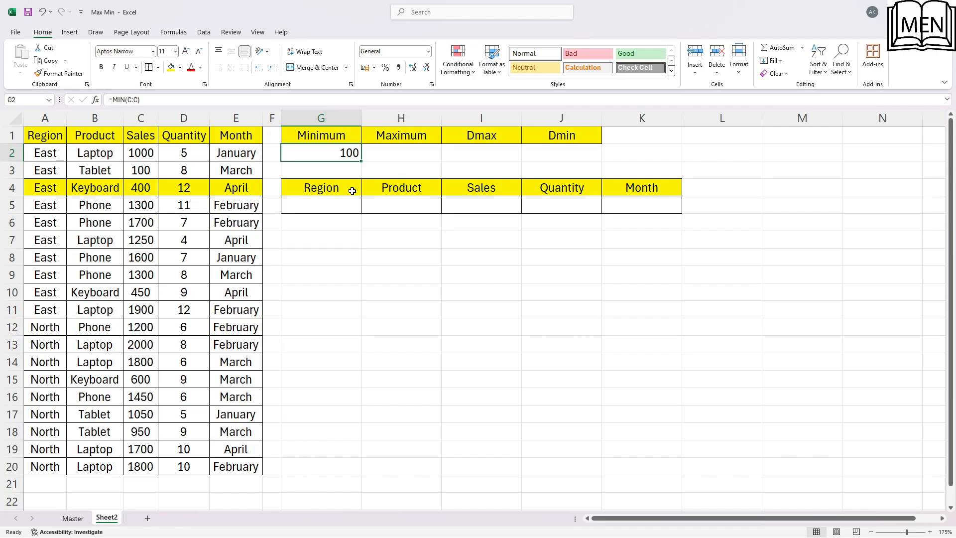
Undo the sales change in C3 and the yellow fill on row 4
key(ctrl+z)
key(ctrl+z)
click(183, 171)
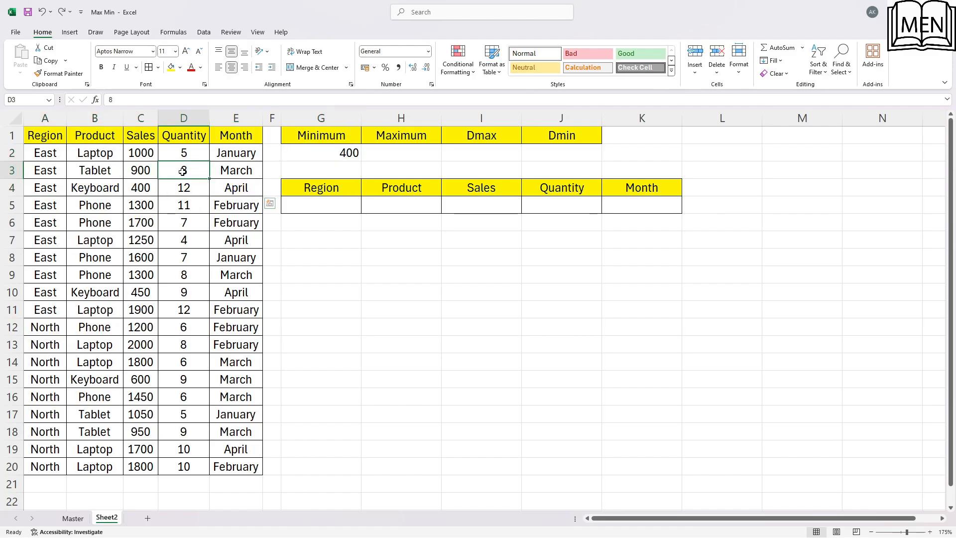
Calculate the highest Sales value in H2 under Maximum with the formula =MAX(C:C)
click(427, 155)
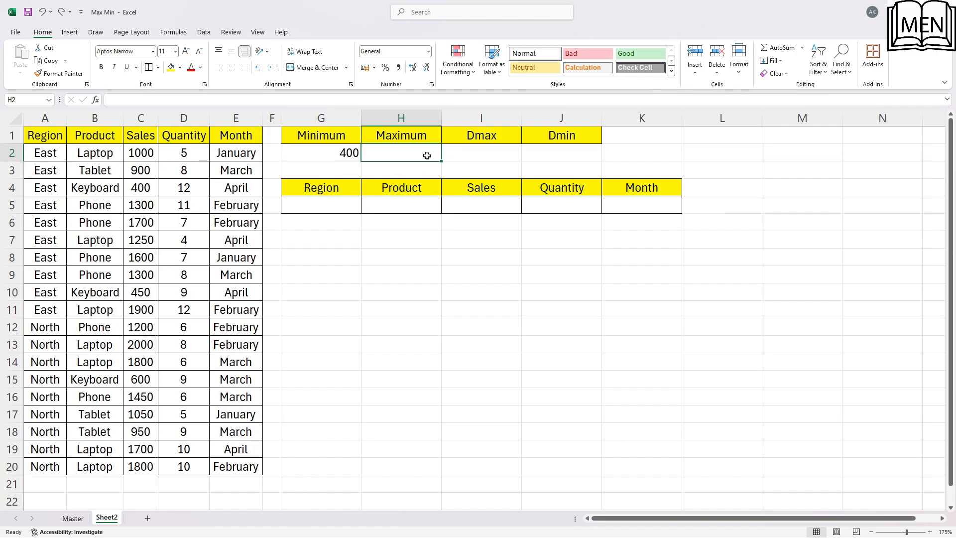
text(=)
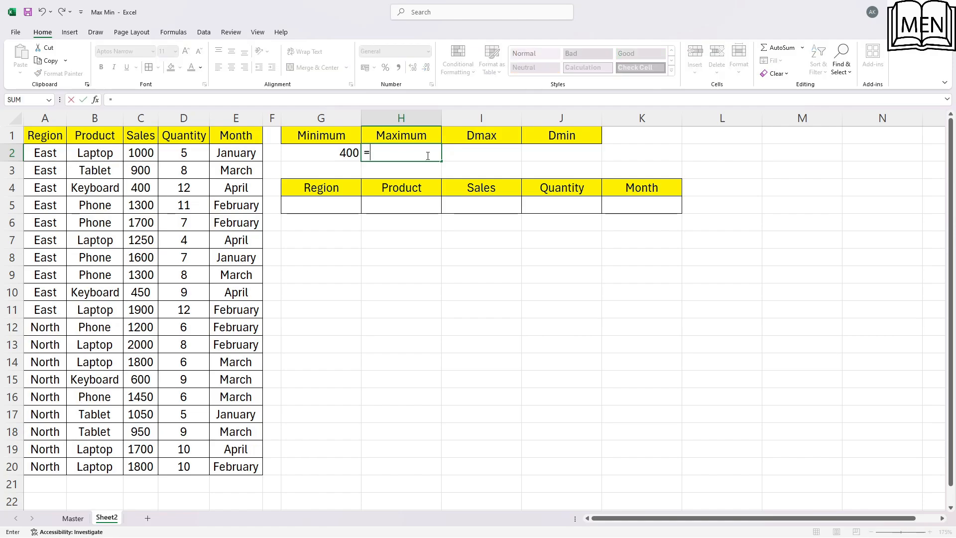
text(max)
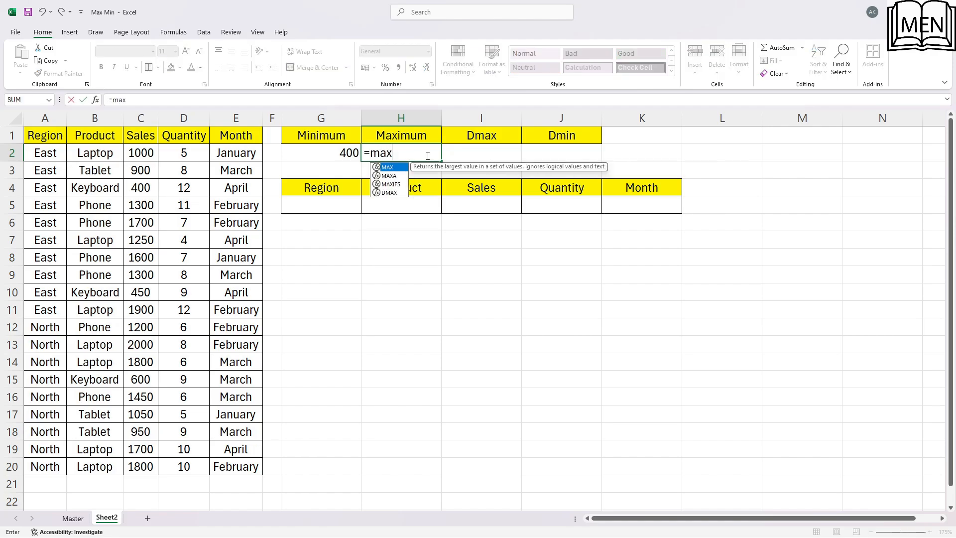
text(()
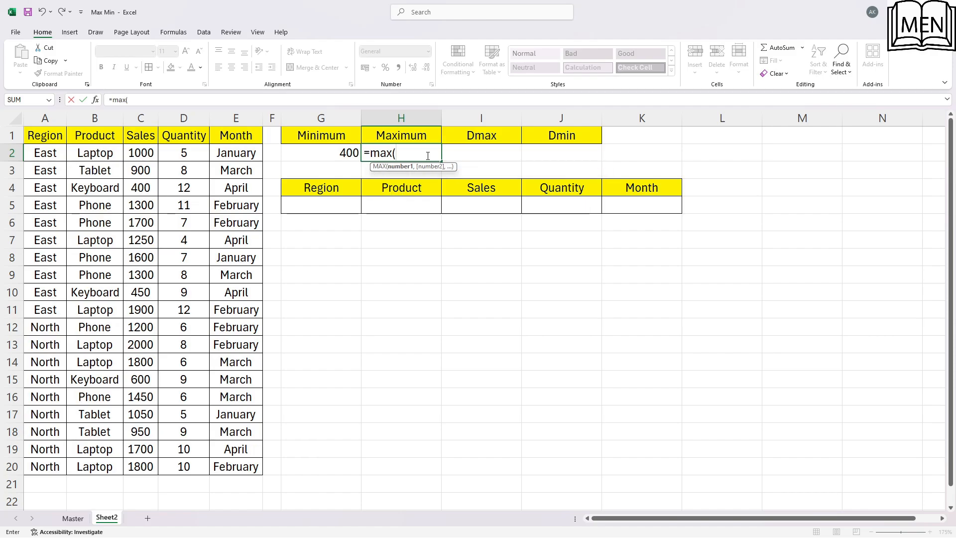
click(140, 118)
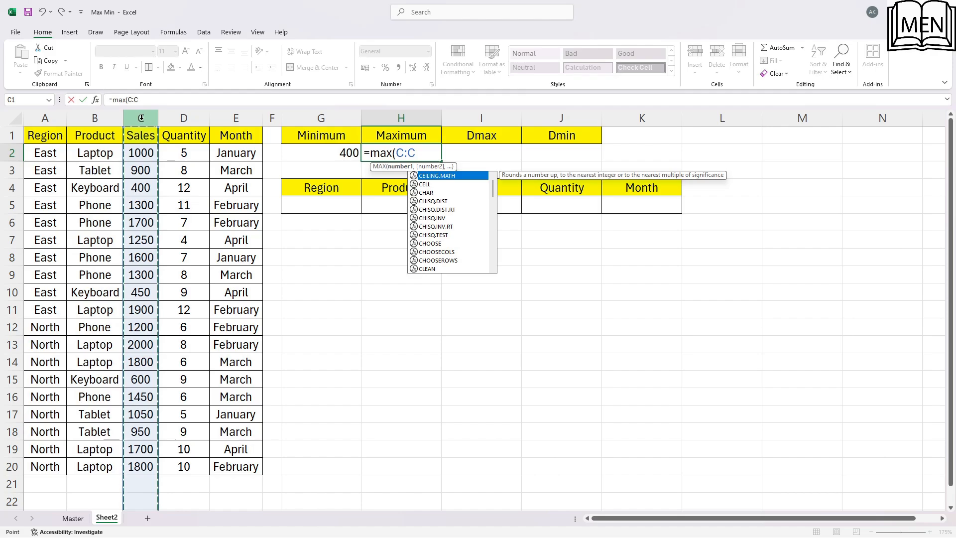
text())
key(Return)
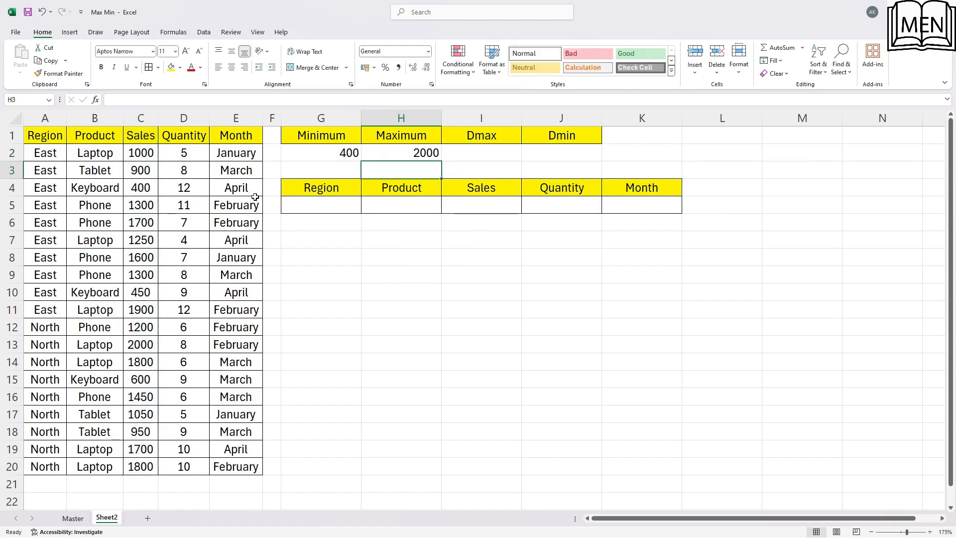
click(429, 154)
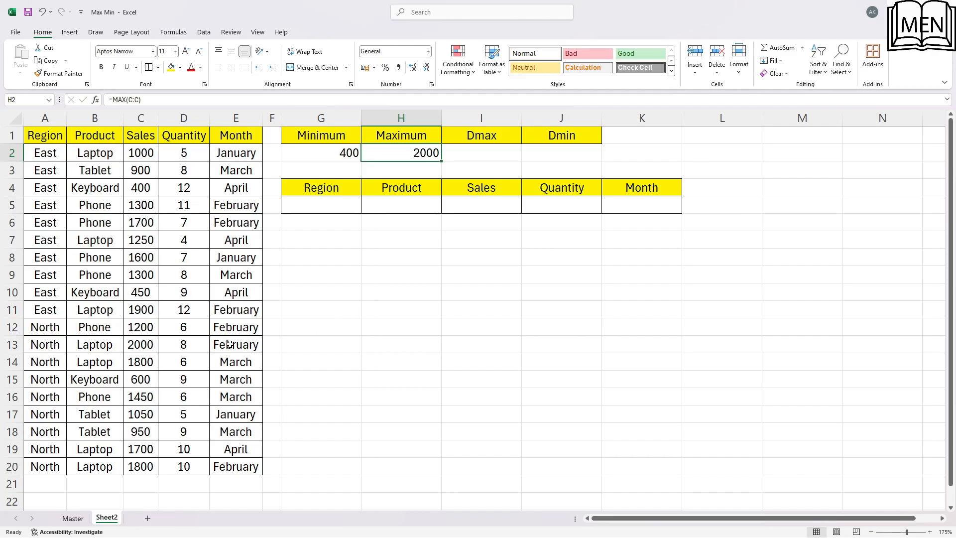
Highlight the North Laptop record with the highest sales, A13:E13, with a yellow fill
click(148, 343)
drag(49, 344, 251, 345)
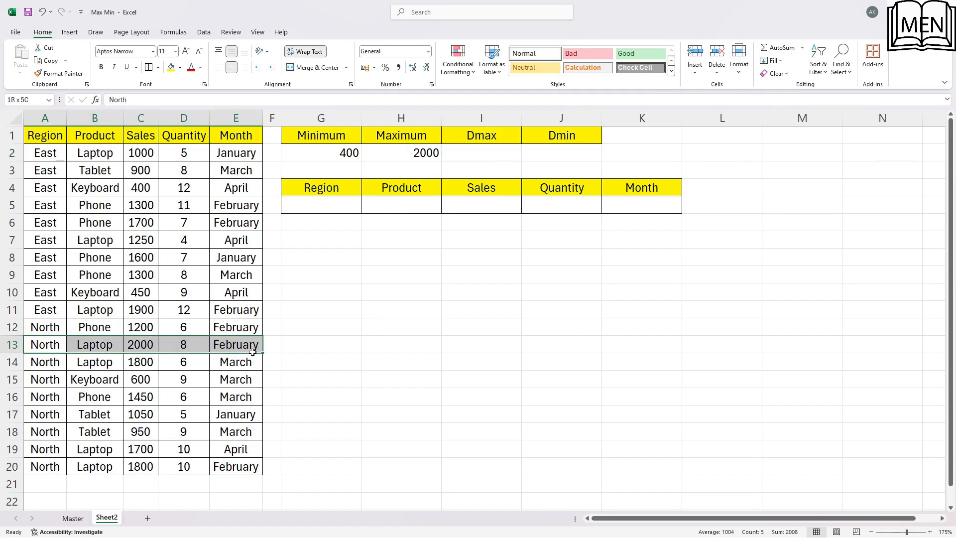
click(172, 67)
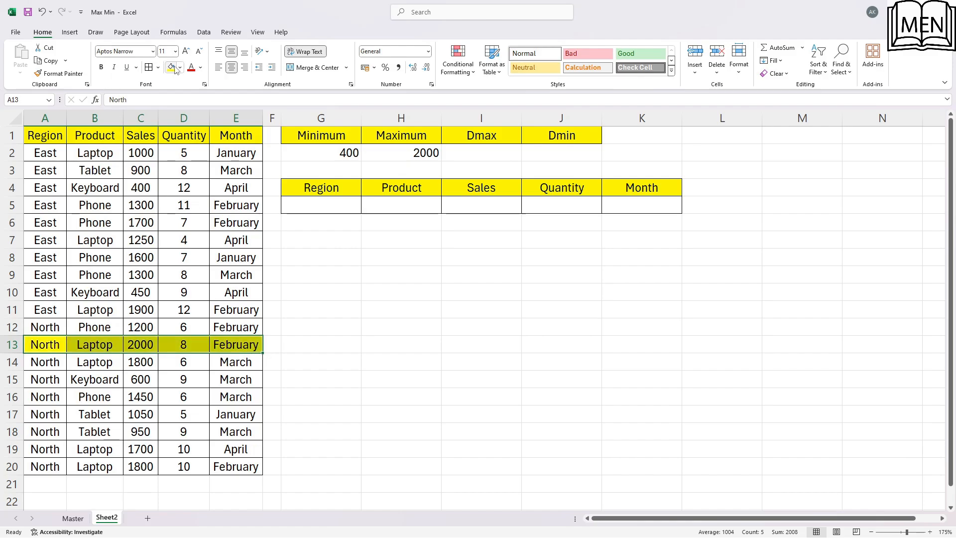
click(160, 391)
click(174, 349)
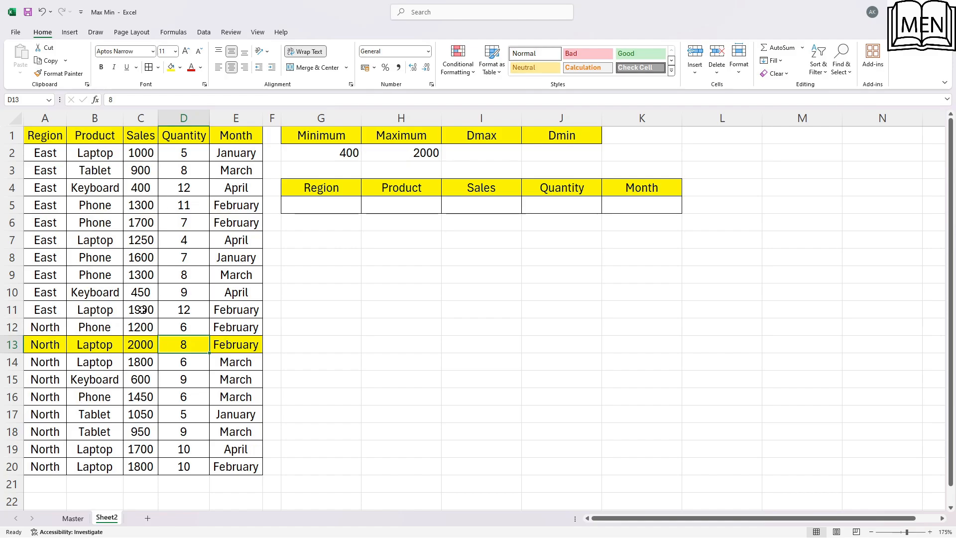
Set the East Laptop sales in C11 to 3400 to test the Maximum formula
click(145, 315)
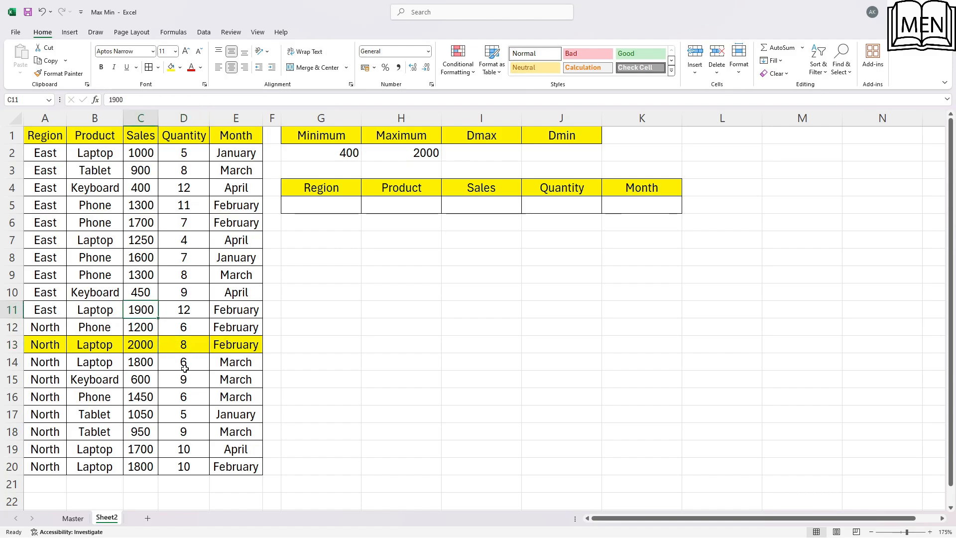
text(3400)
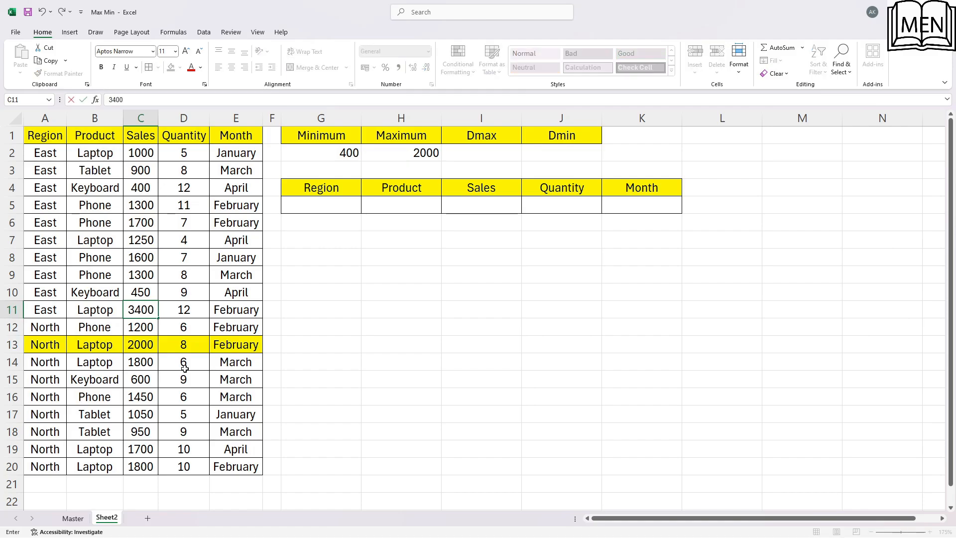
key(Return)
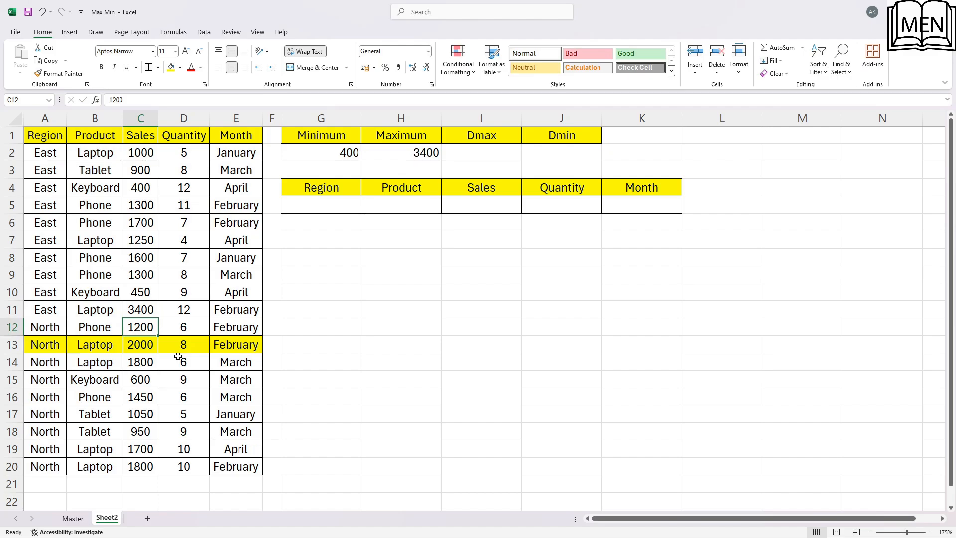
Undo the sales change in C11 and the yellow fill on row 13
key(ctrl+z)
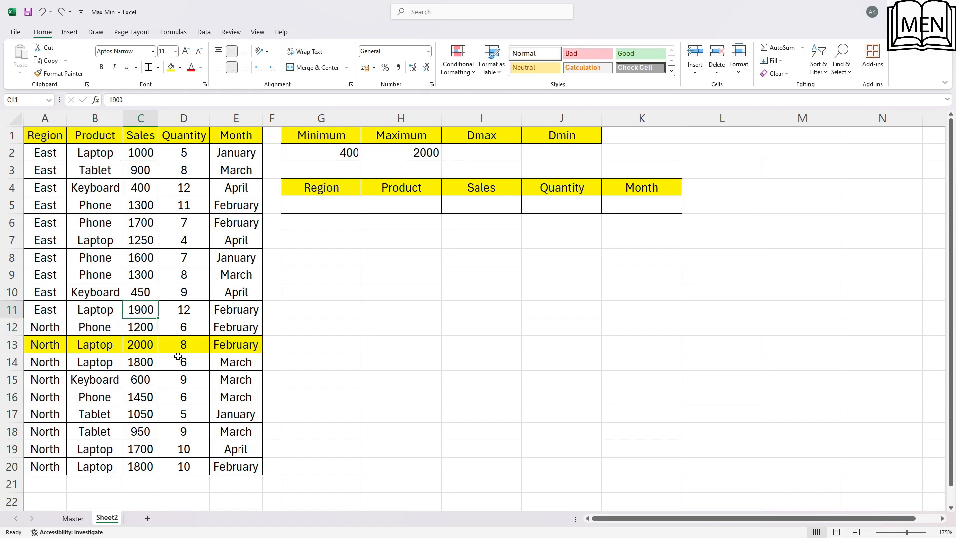
key(ctrl+z)
click(120, 294)
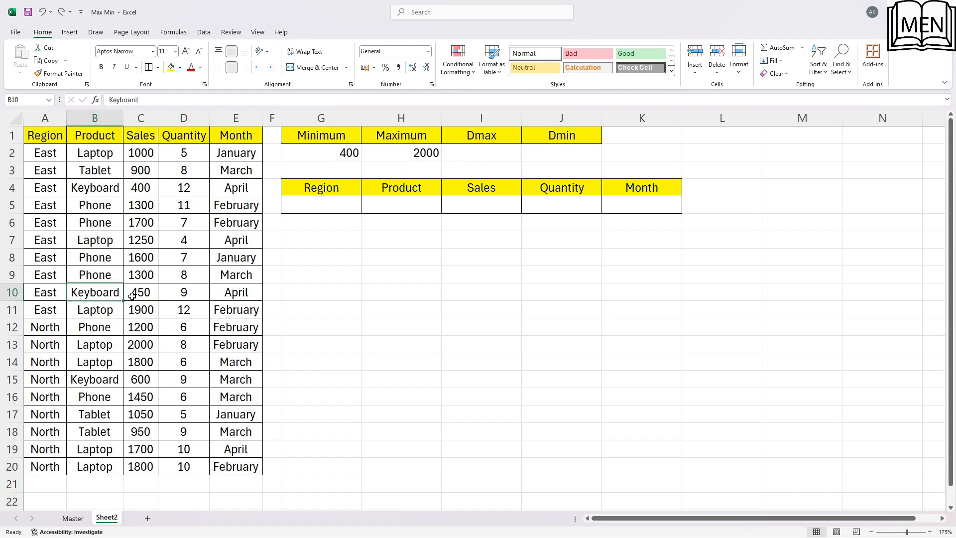
Examine the Dmax result cell I2 and the criteria table's headers in G4:K4, Region through Month
click(504, 147)
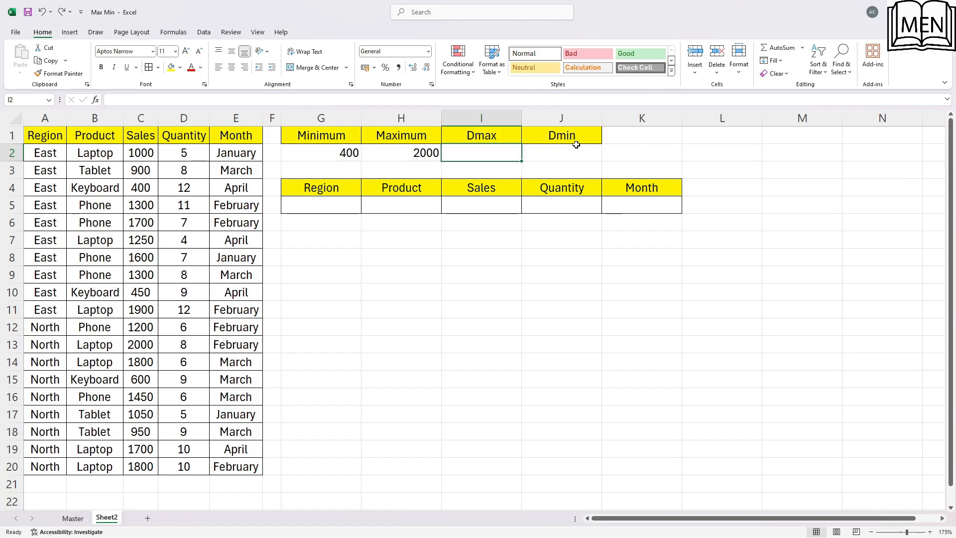
click(335, 202)
click(308, 188)
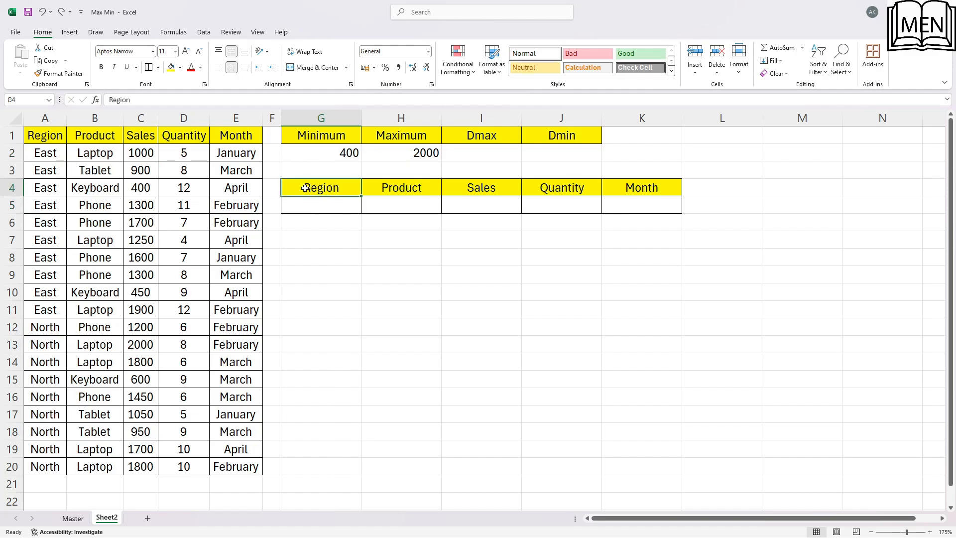
drag(305, 188, 644, 189)
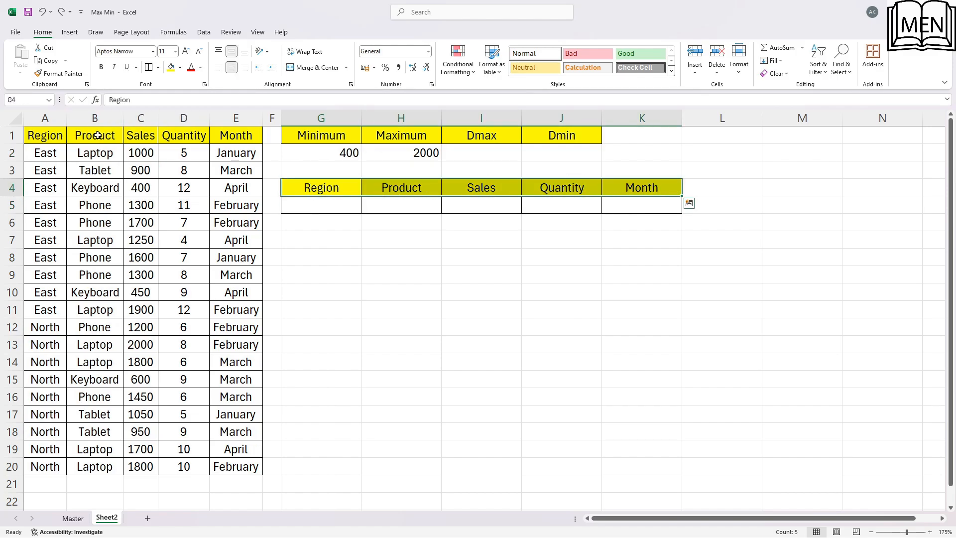
Compare the data table's headers in A1:E1 with the criteria table's headers and its empty entry cells in row 5
drag(55, 140, 246, 140)
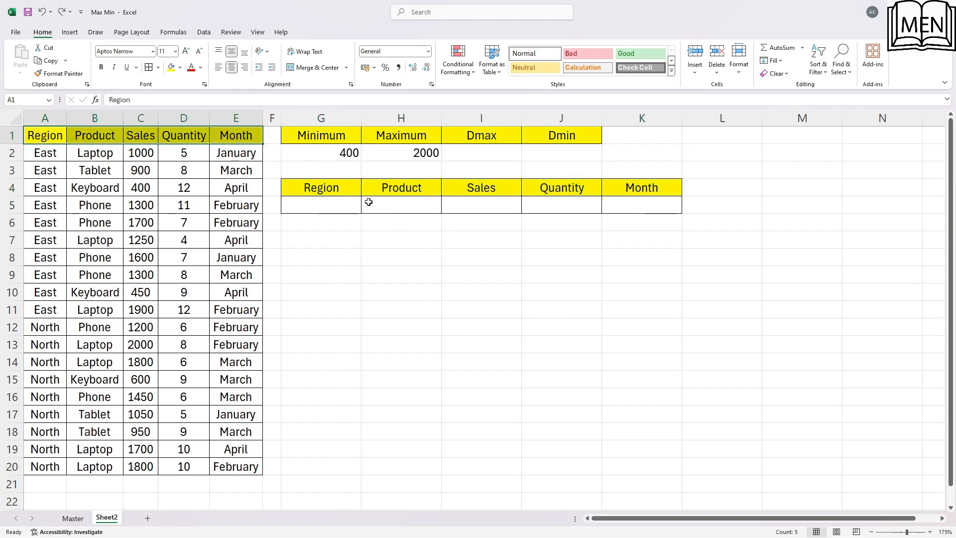
click(319, 186)
click(320, 204)
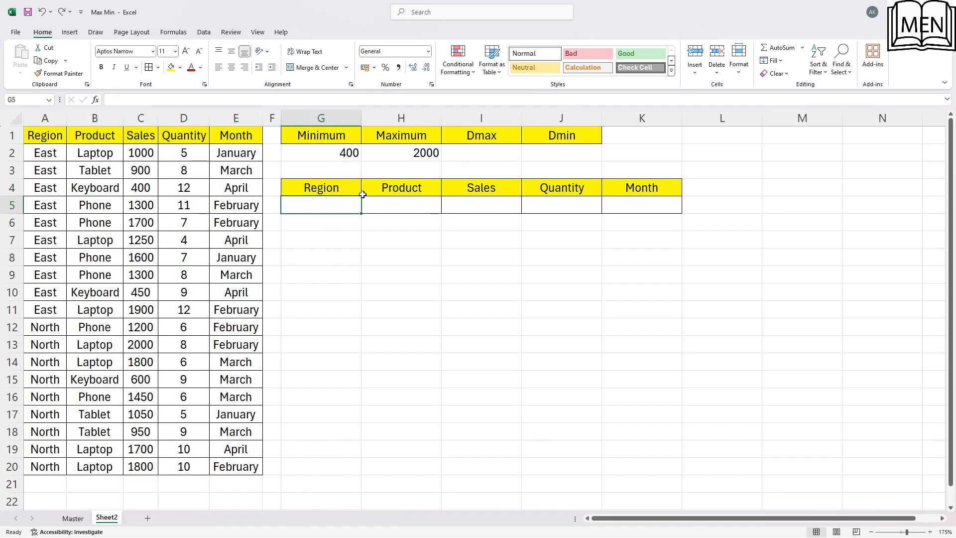
click(336, 192)
click(390, 203)
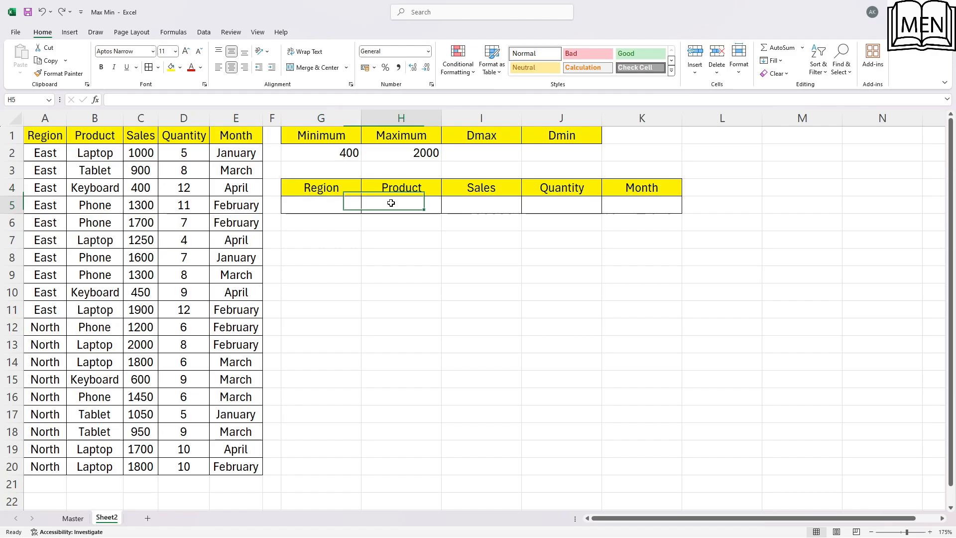
click(624, 204)
Add list data validation to the Region criteria cell G5, using the regions in A2:A3 of the Master sheet as source
click(320, 200)
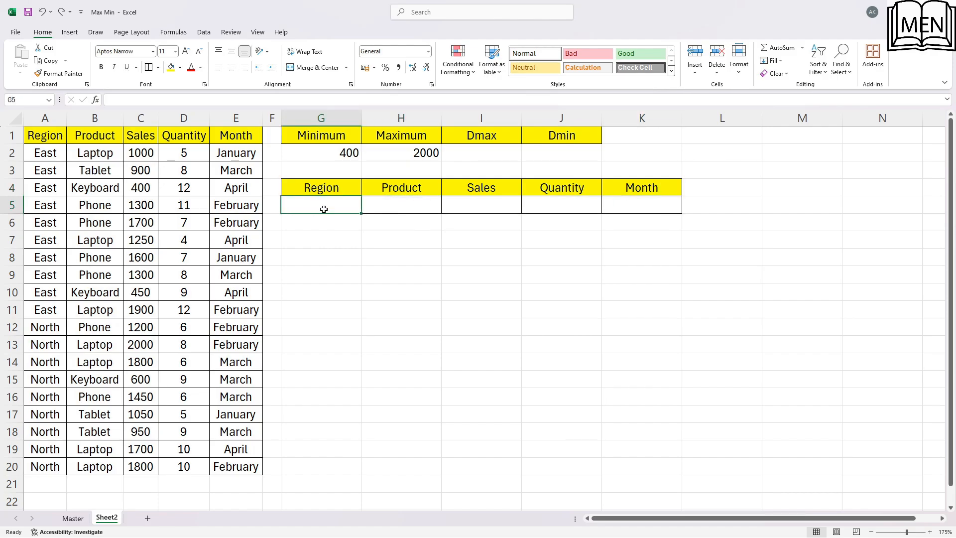
click(203, 31)
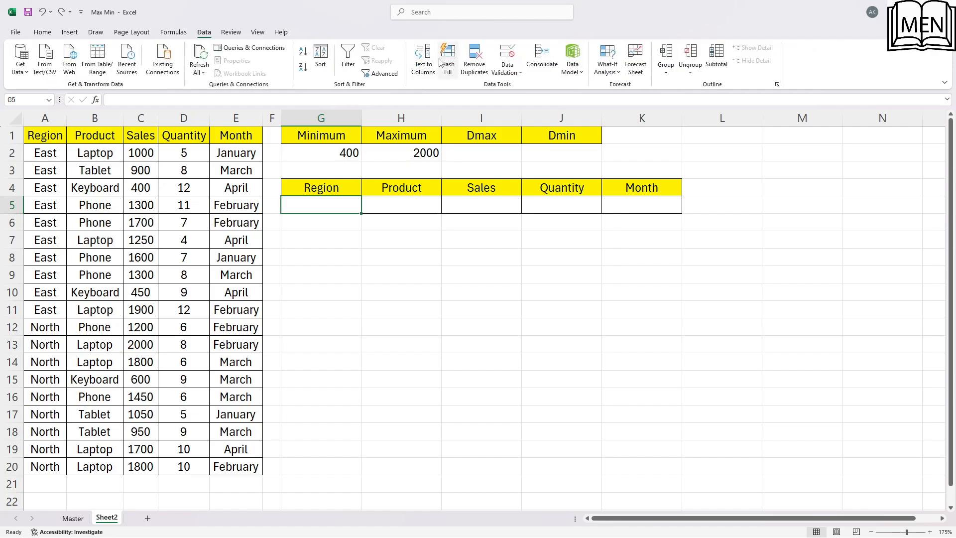
click(507, 52)
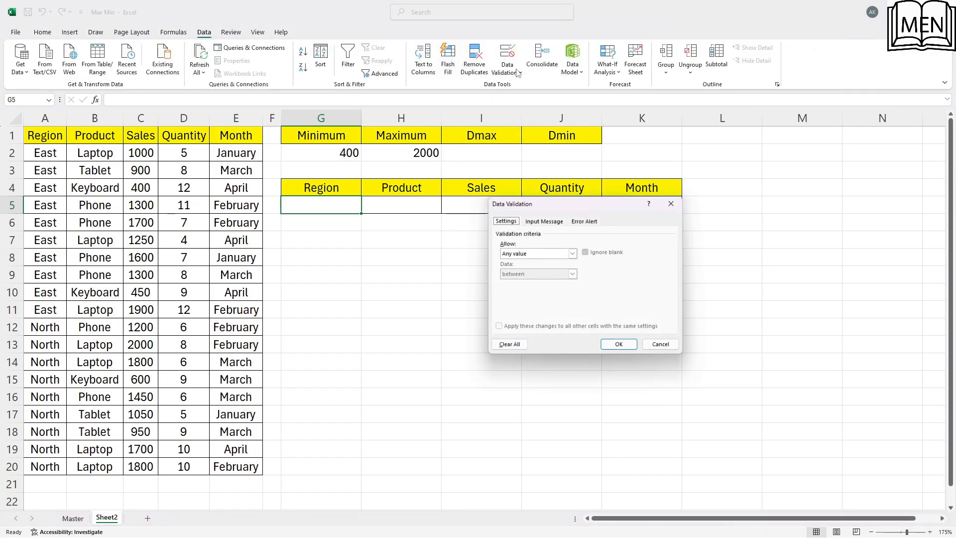
click(572, 253)
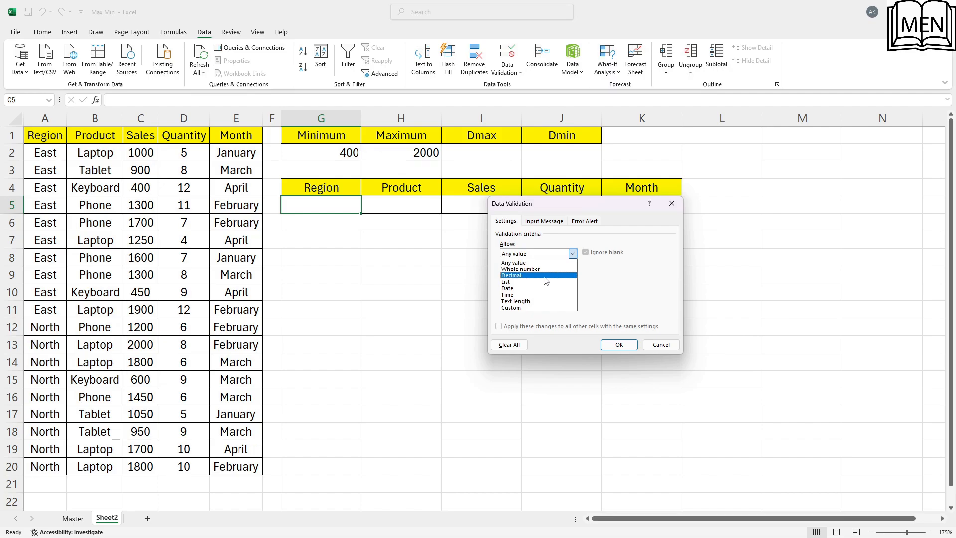
click(545, 283)
click(622, 294)
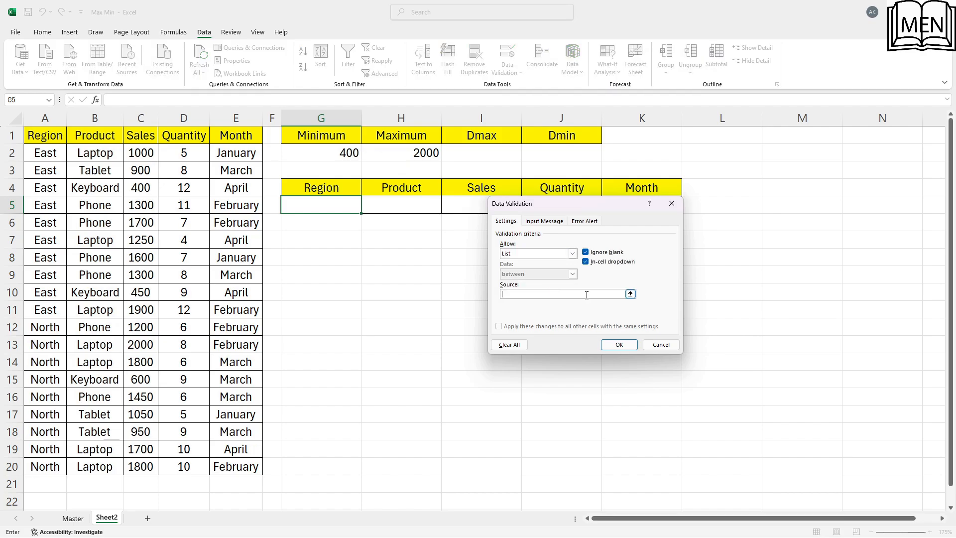
click(73, 518)
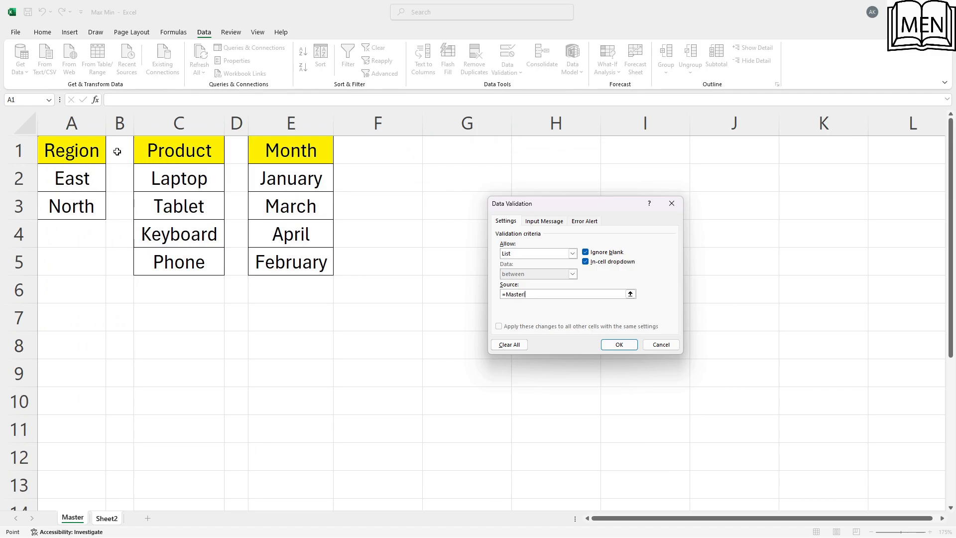
drag(78, 175, 78, 207)
click(617, 345)
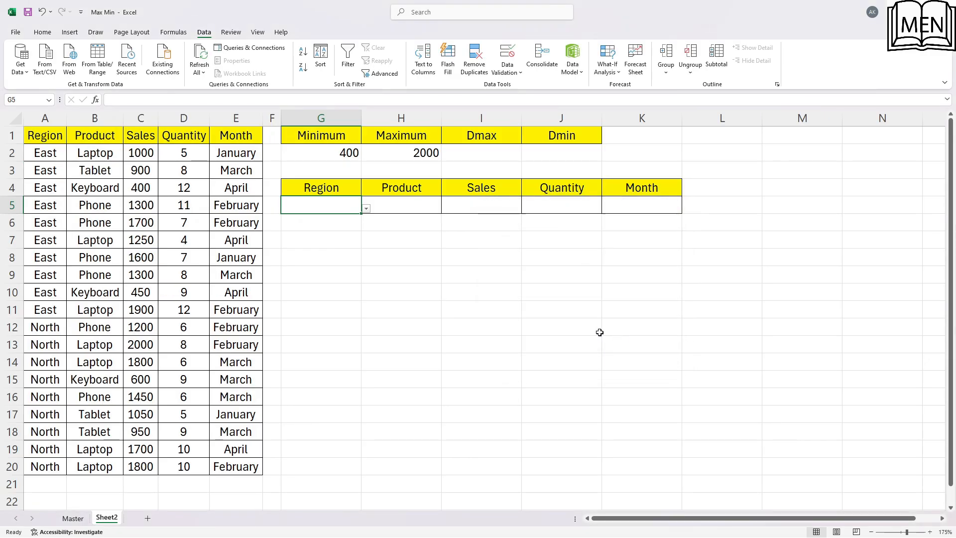
Add list data validation to the Product criteria cell H5, sourced from the Master sheet's products in $C$2:$C$5
click(415, 211)
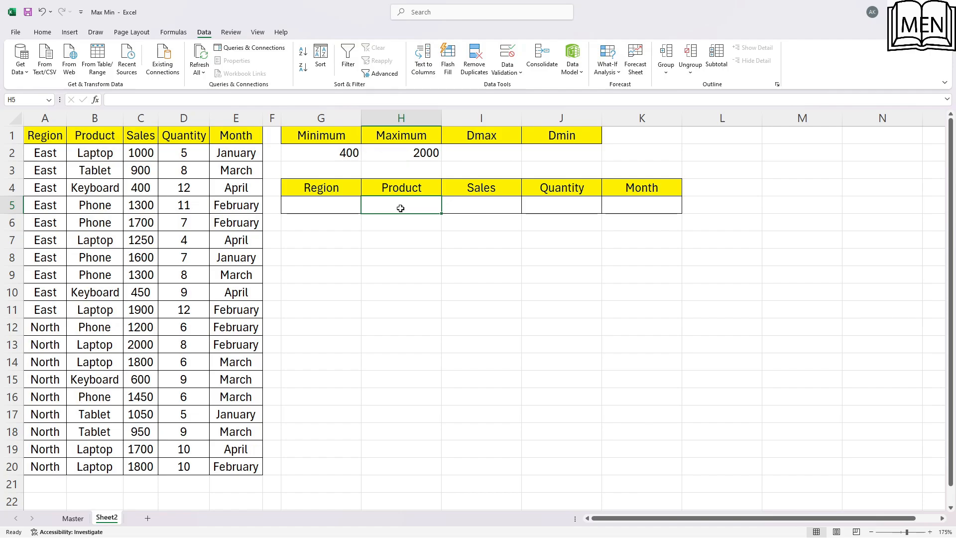
click(508, 53)
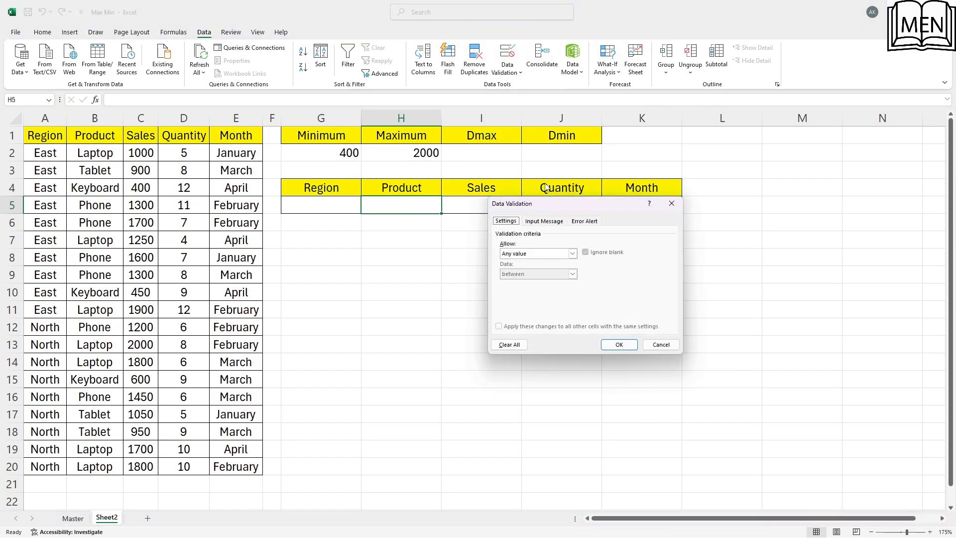
click(540, 254)
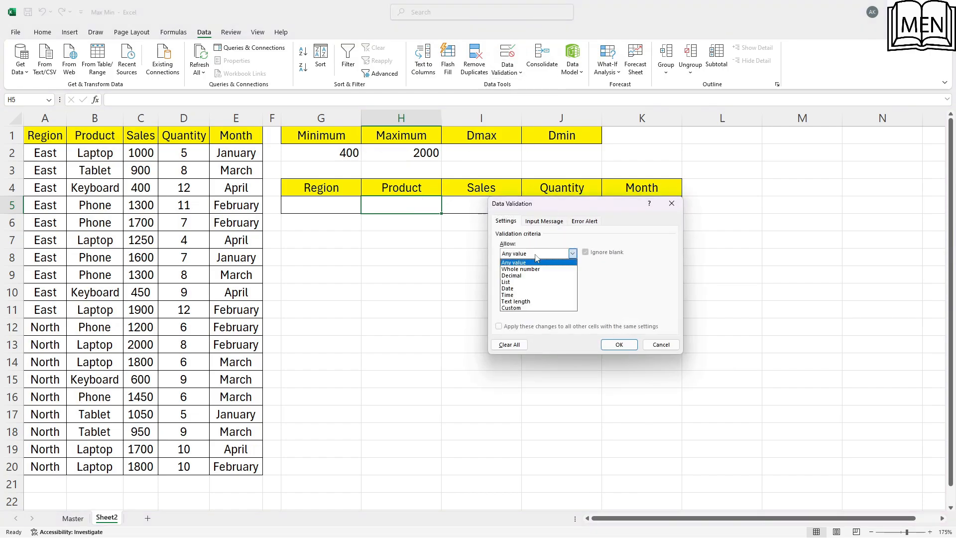
click(538, 286)
click(617, 294)
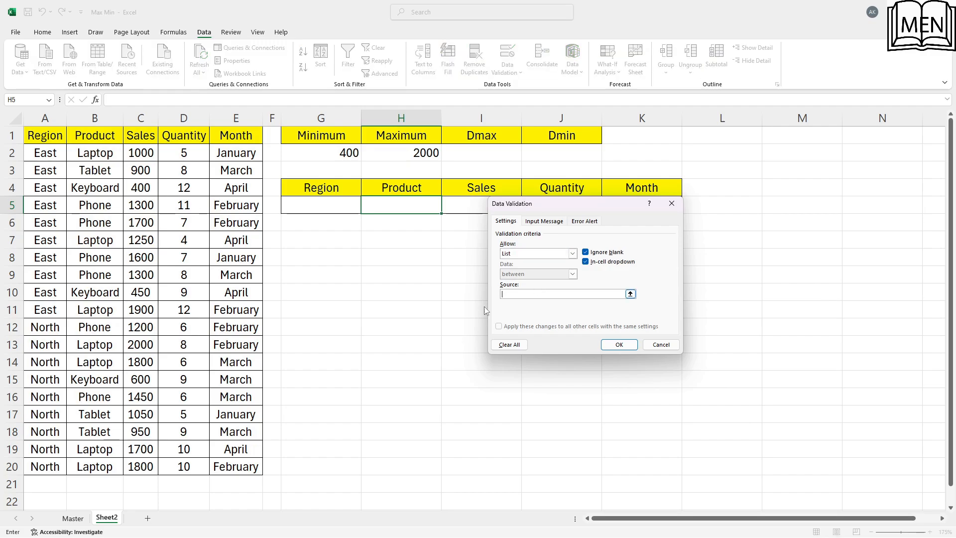
click(73, 518)
drag(184, 179, 195, 258)
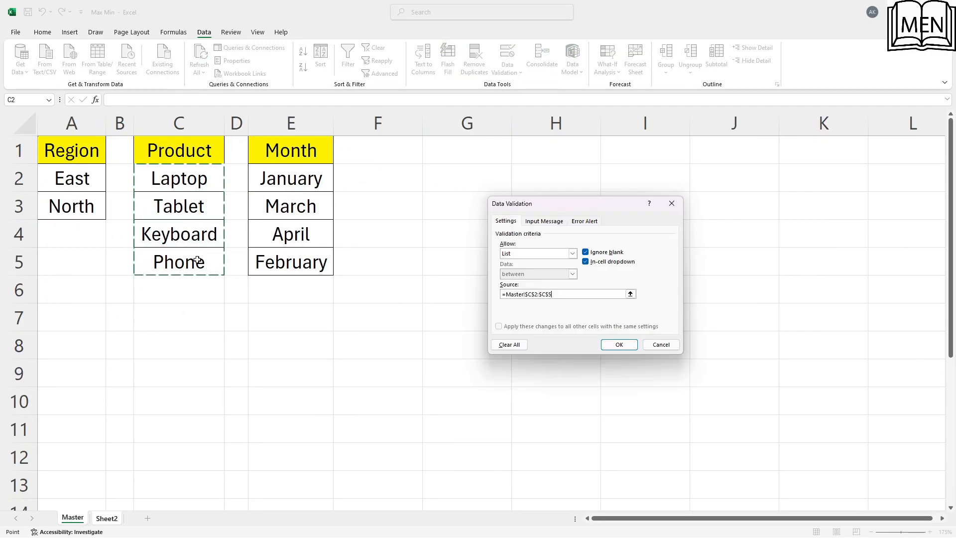
click(625, 343)
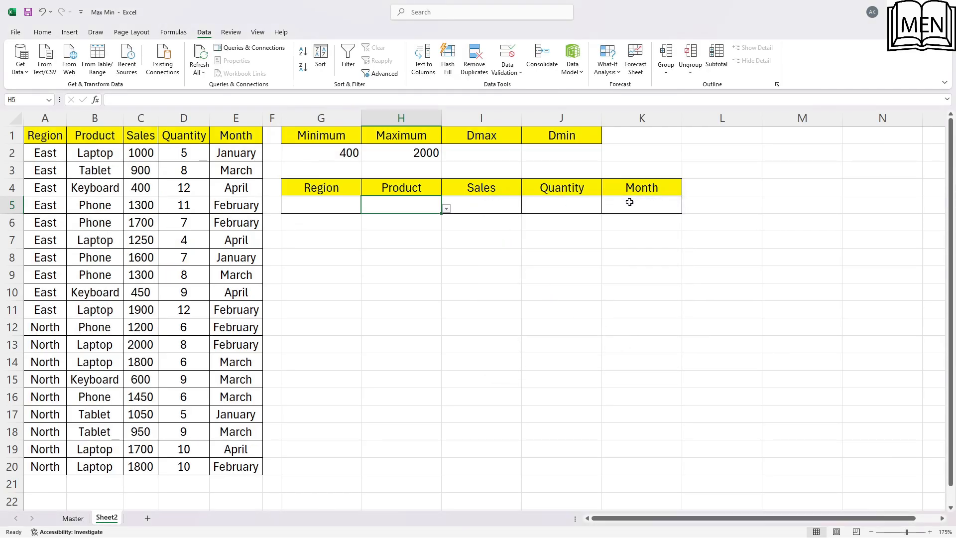
Add list data validation to the Month criteria cell K5, sourced from the Master sheet's months in $E$2:$E$5
click(629, 202)
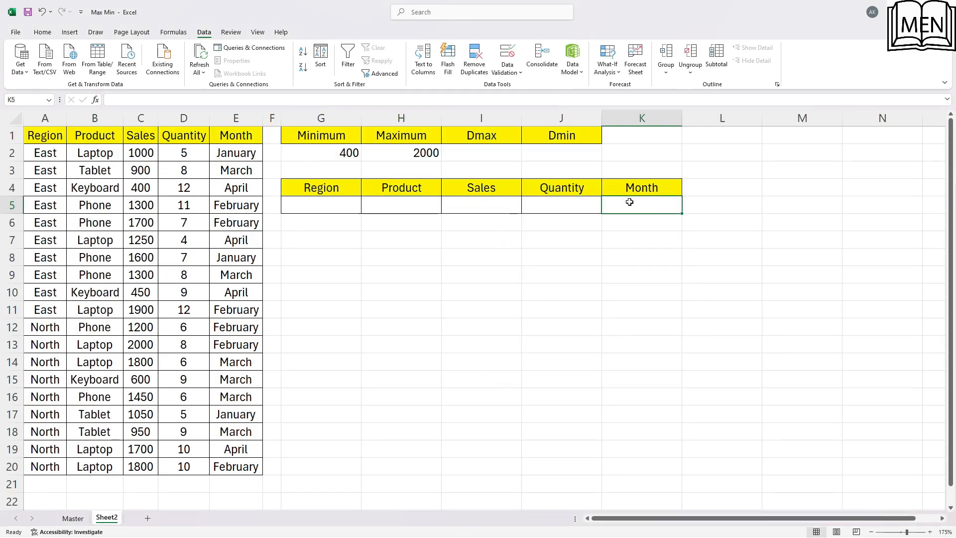
click(507, 54)
click(572, 253)
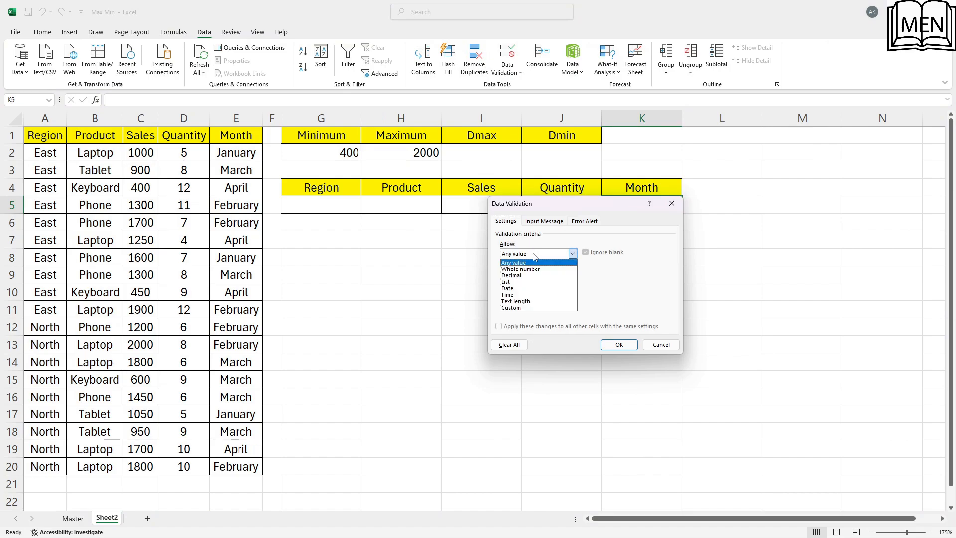
click(533, 283)
click(545, 294)
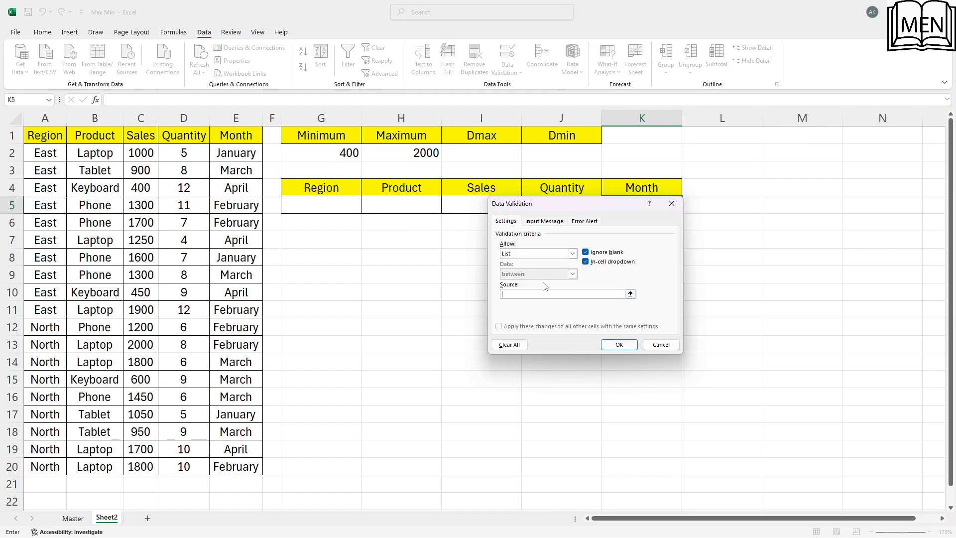
click(73, 518)
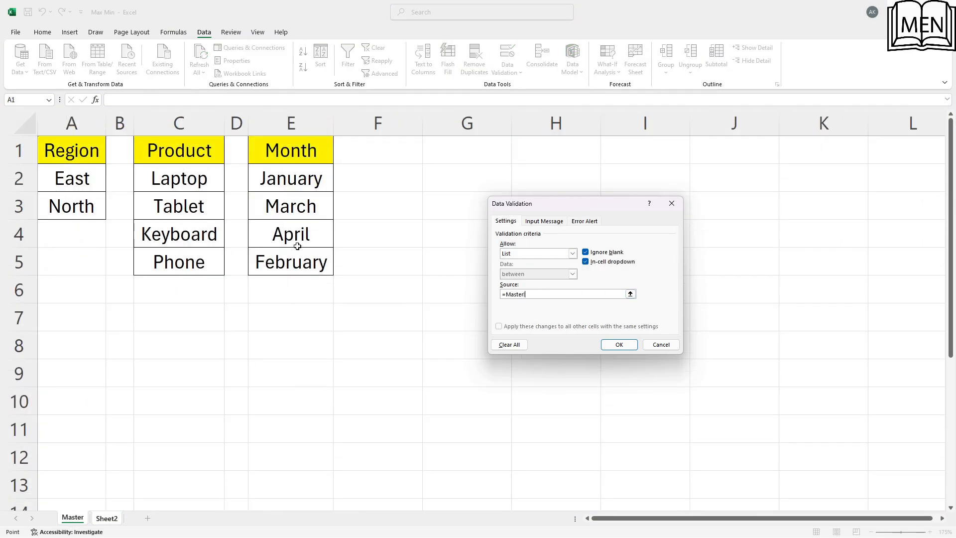
drag(282, 180, 292, 262)
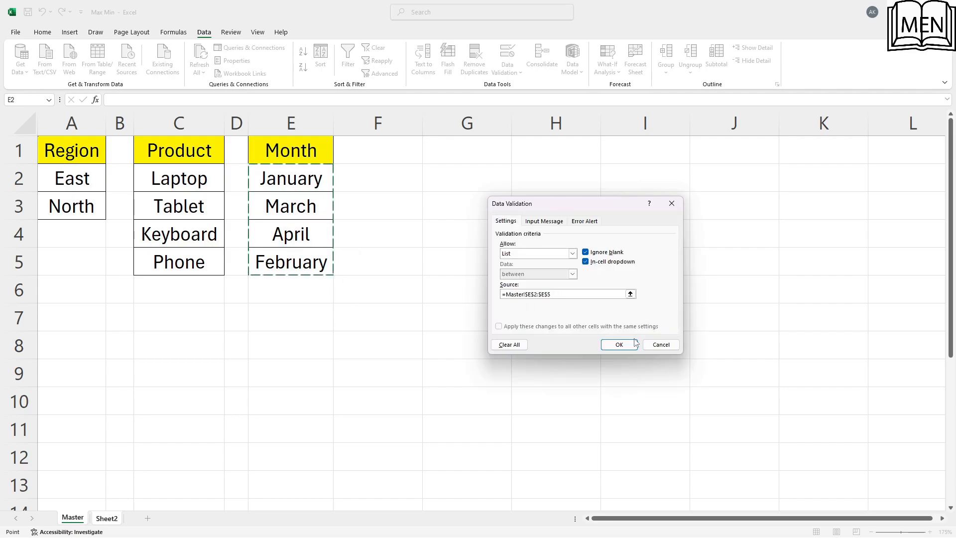
click(619, 344)
click(431, 222)
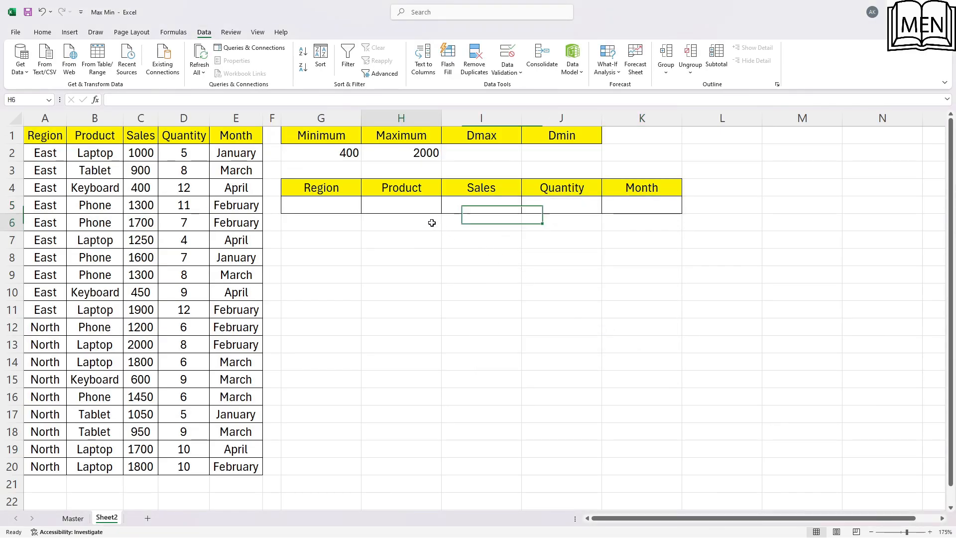
Fill the criteria row from its dropdown lists with Region North, Product Tablet and Month March
click(319, 202)
click(366, 208)
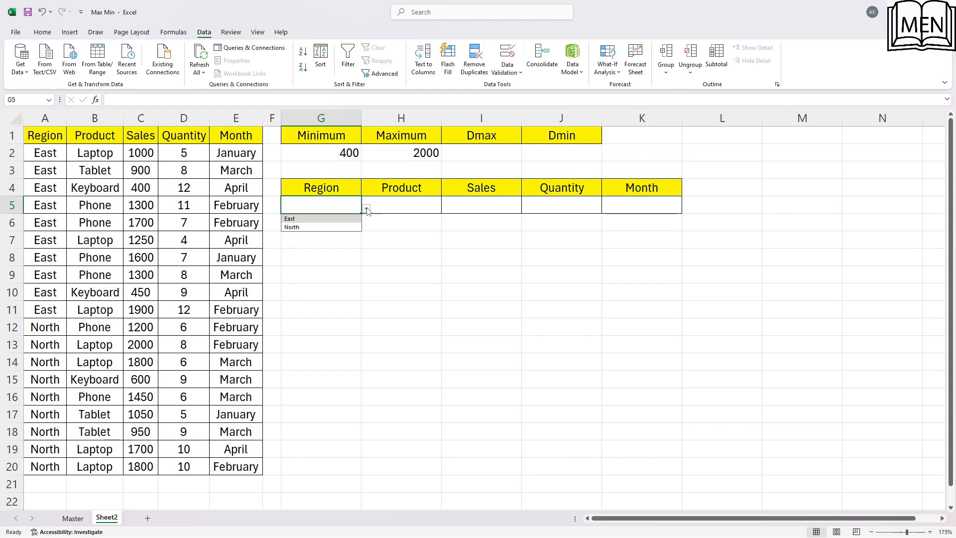
click(330, 227)
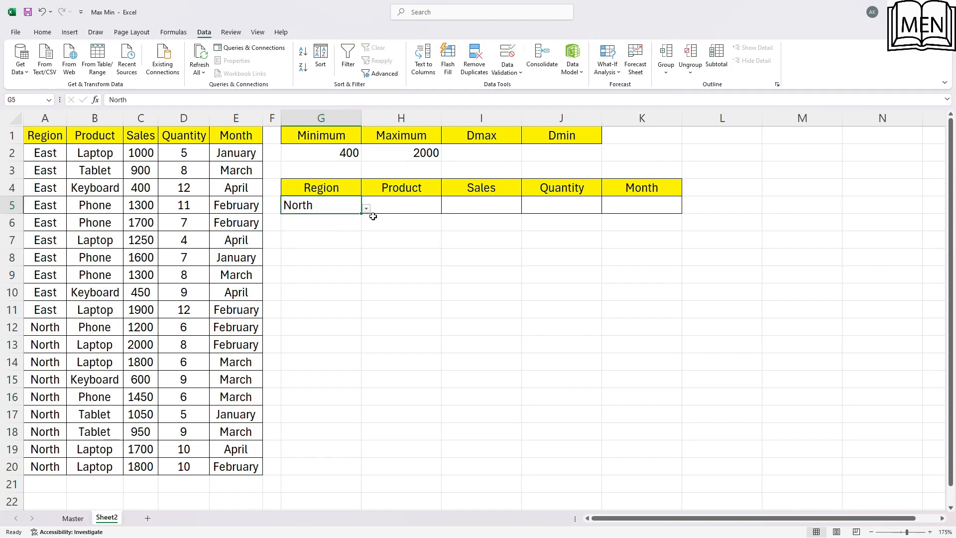
click(401, 205)
click(446, 208)
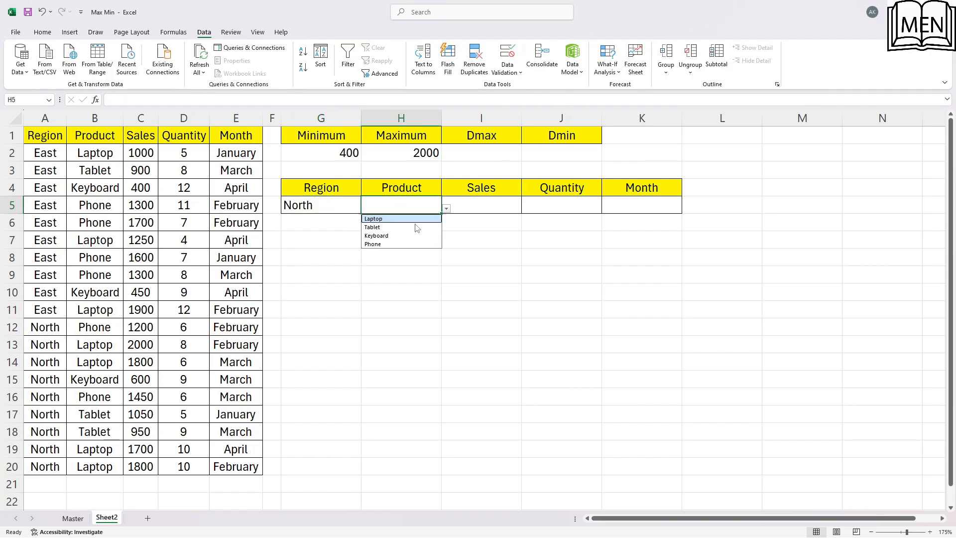
click(413, 226)
click(634, 208)
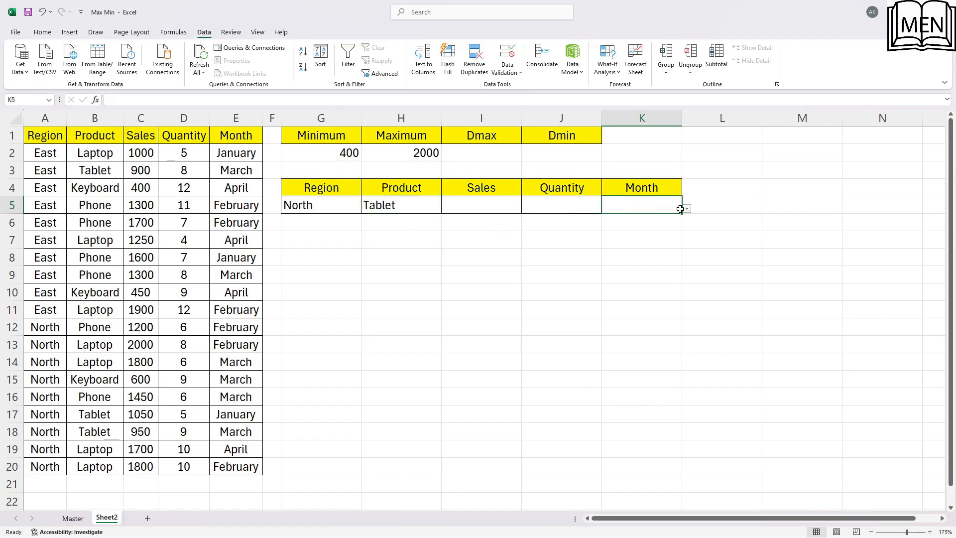
click(689, 209)
click(656, 228)
click(589, 306)
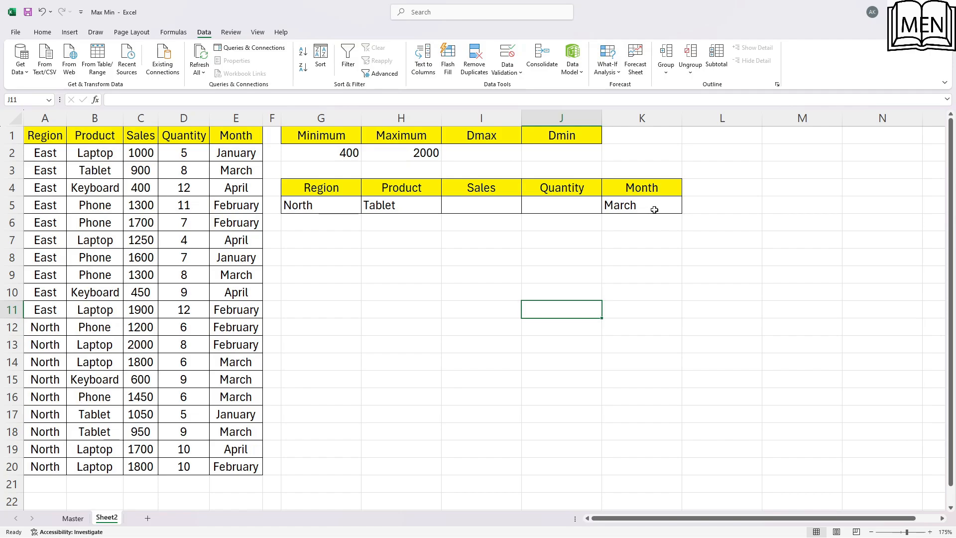
Start a DMAX formula in cell I2 with the whole sales table $A$1:$E$20 as its absolute database range
click(470, 152)
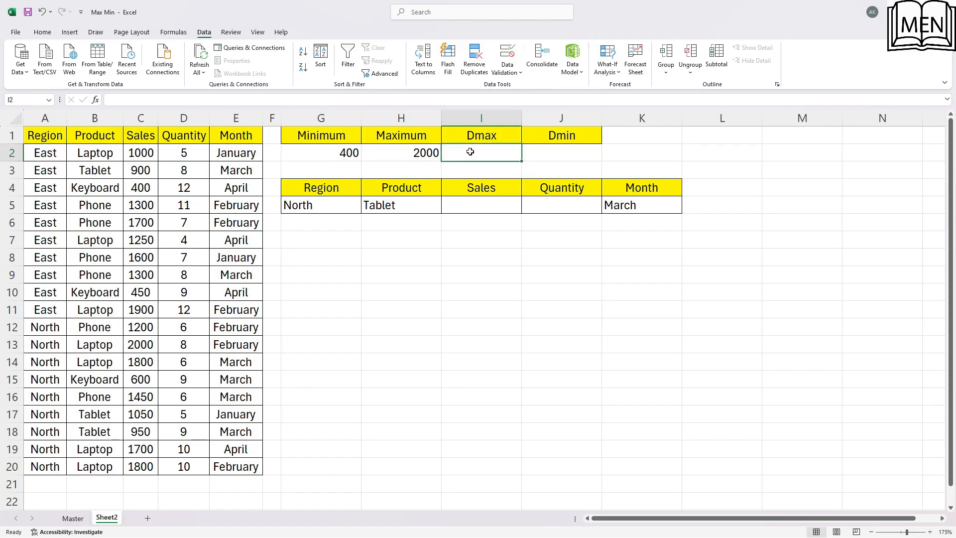
text(=)
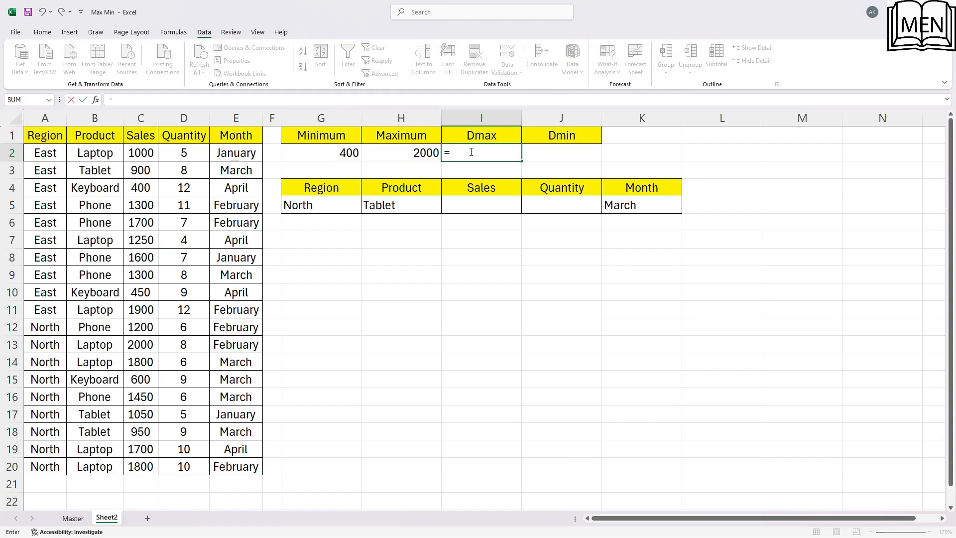
text(dmax()
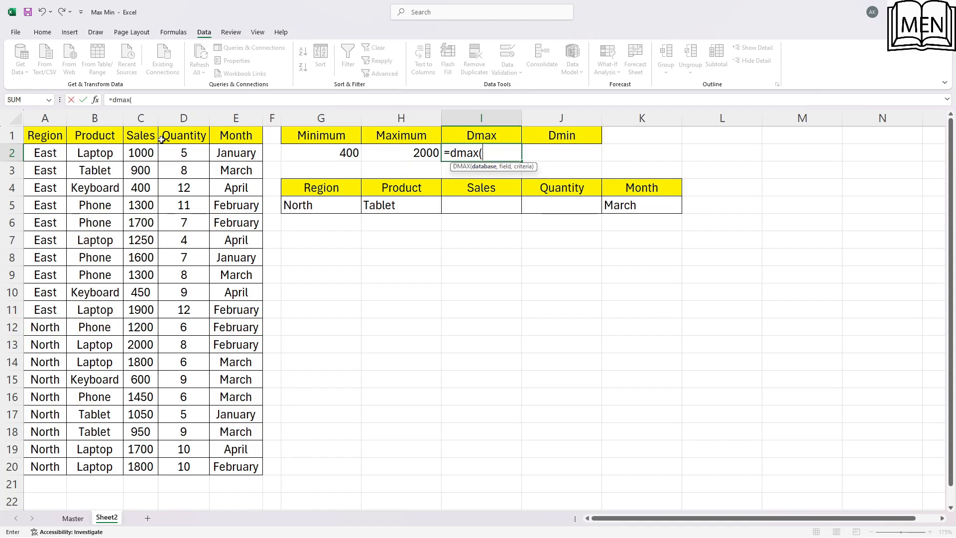
click(30, 131)
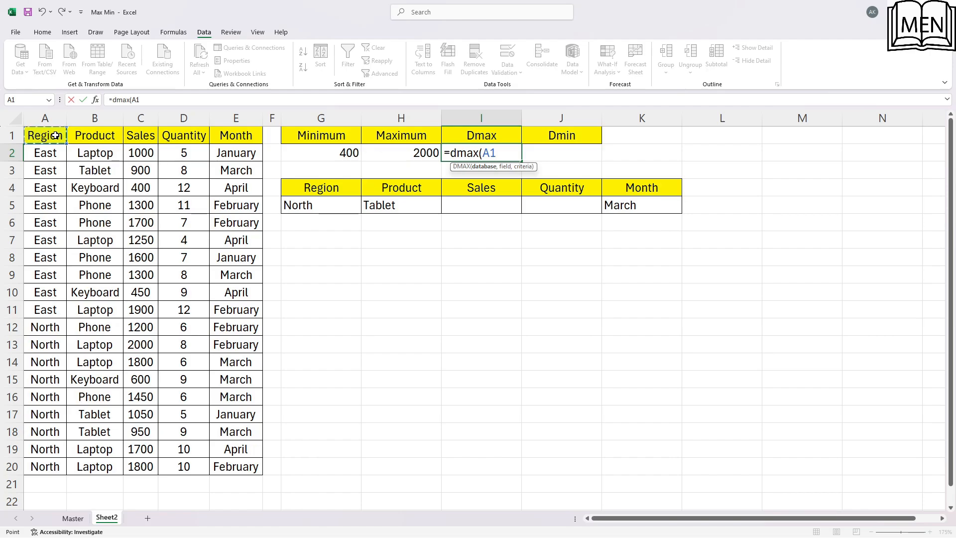
key(ctrl+shift+Down)
key(shift+Right)
key(shift+Right)
key(shift+Right)
key(shift+Right)
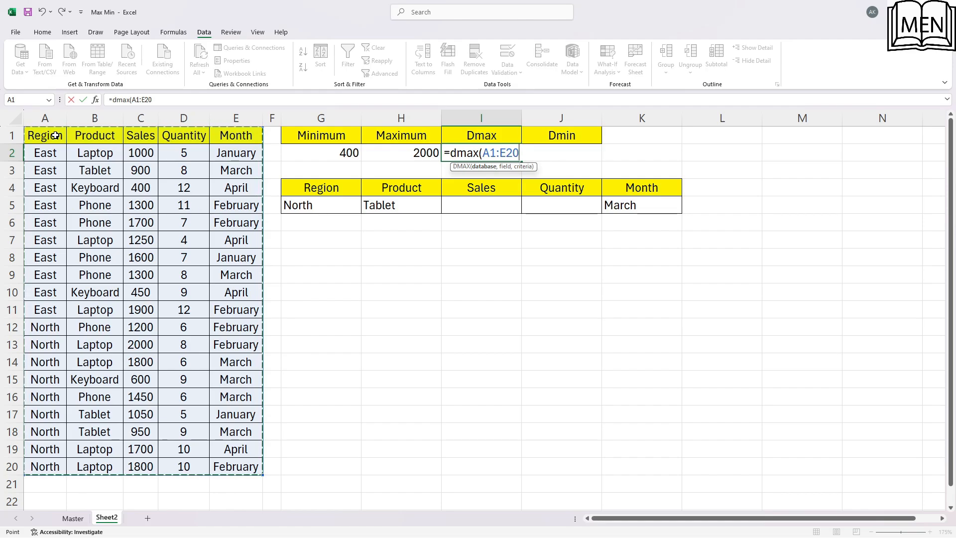
key(F4)
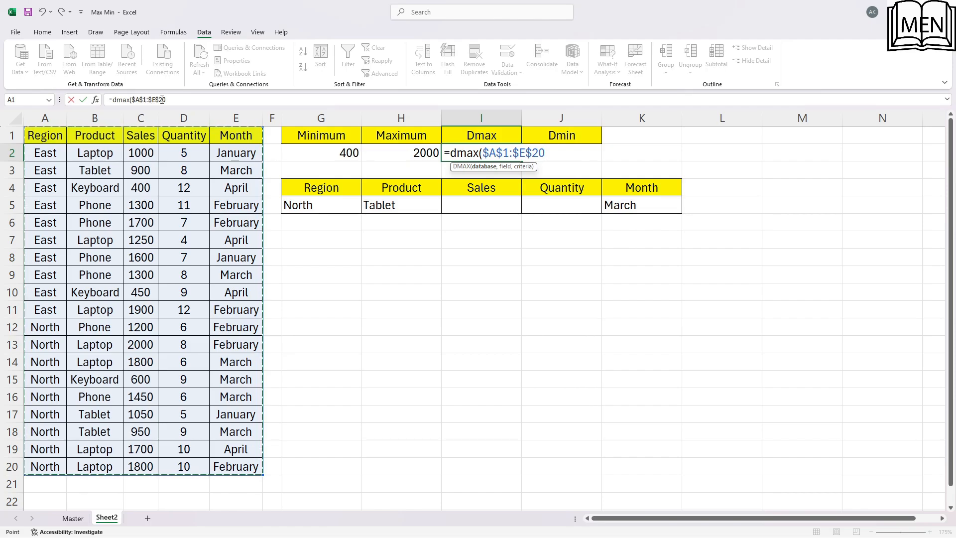
click(169, 100)
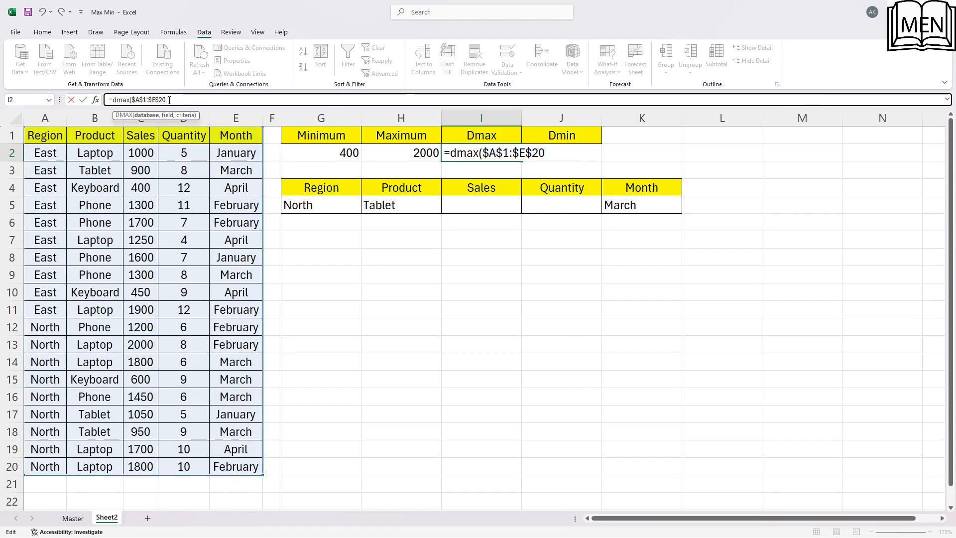
text(,)
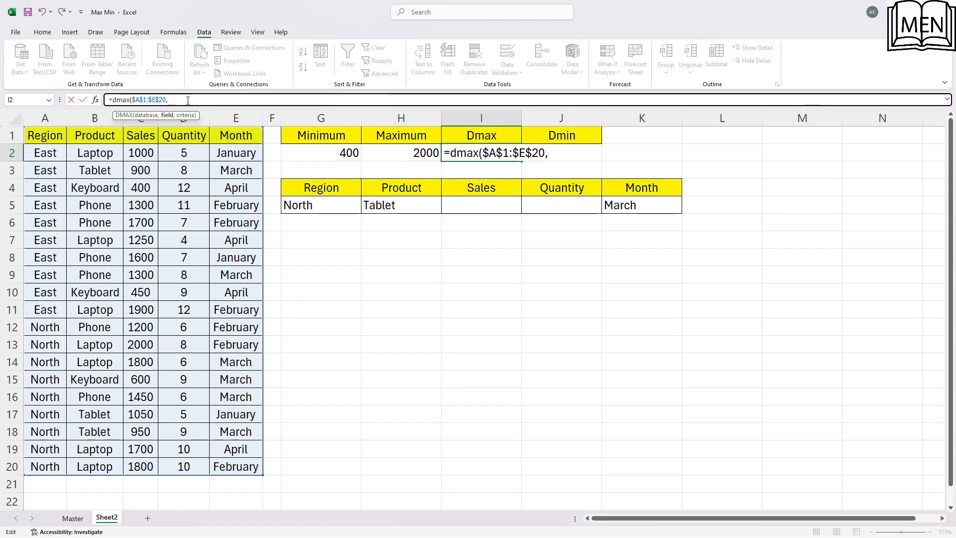
Complete the DMAX formula with the Sales header C1 as field and the absolute range $G$4:$K$5 as criteria
click(141, 133)
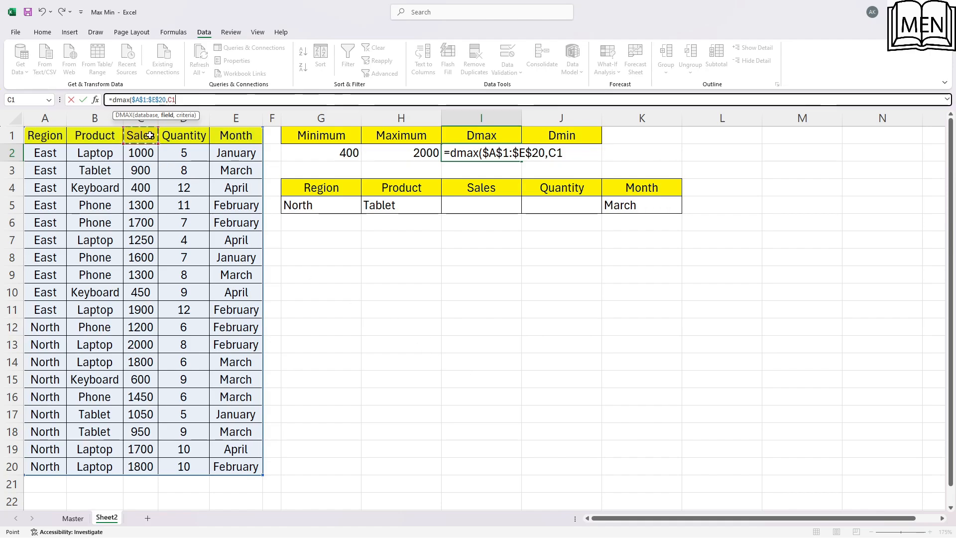
text(,)
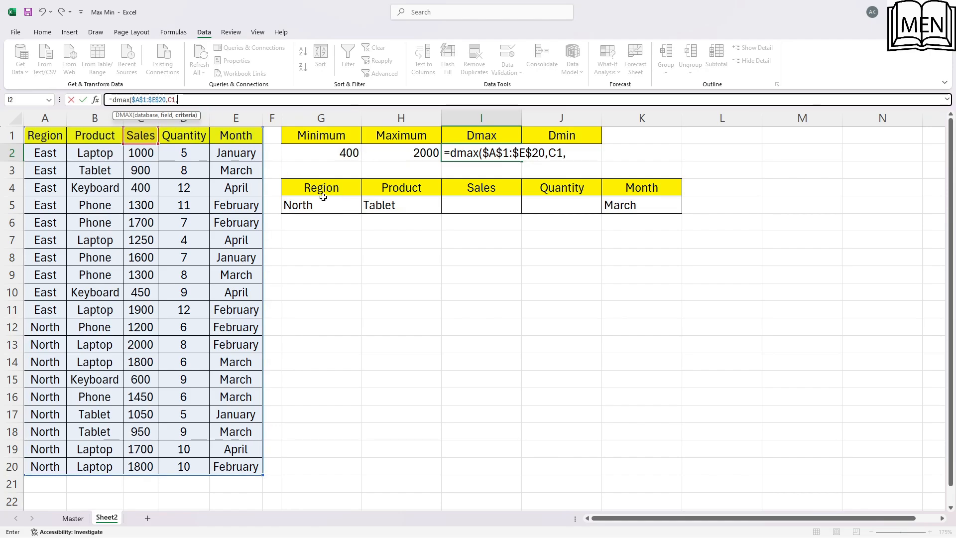
drag(305, 187, 613, 204)
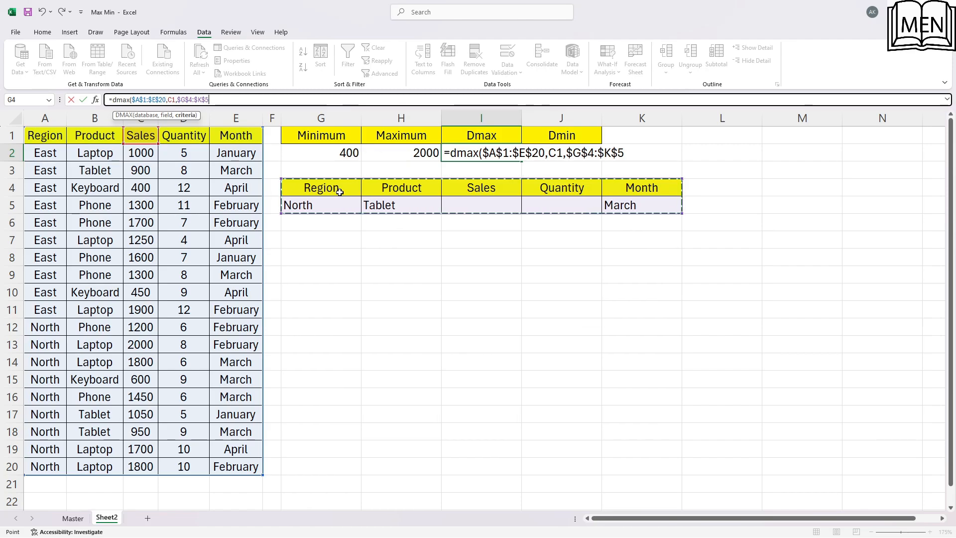
text())
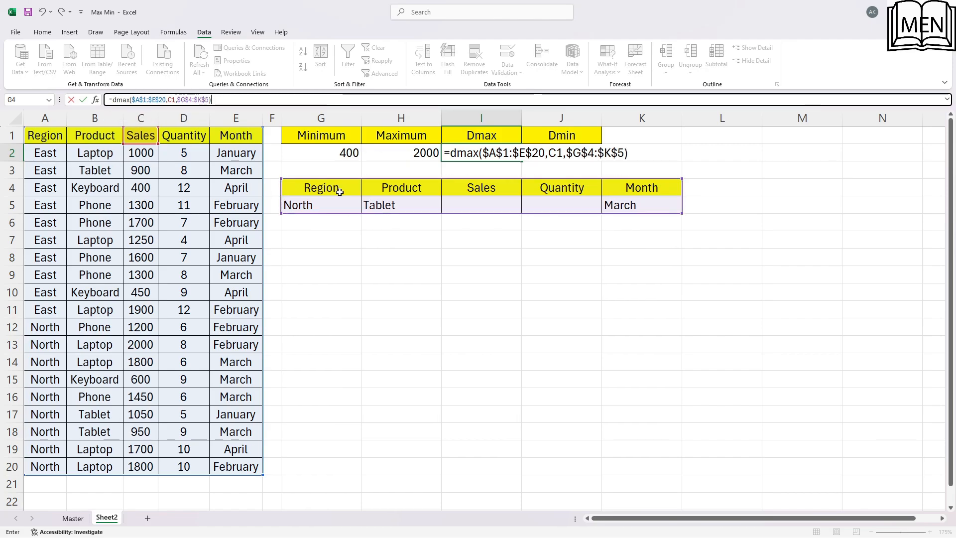
key(Return)
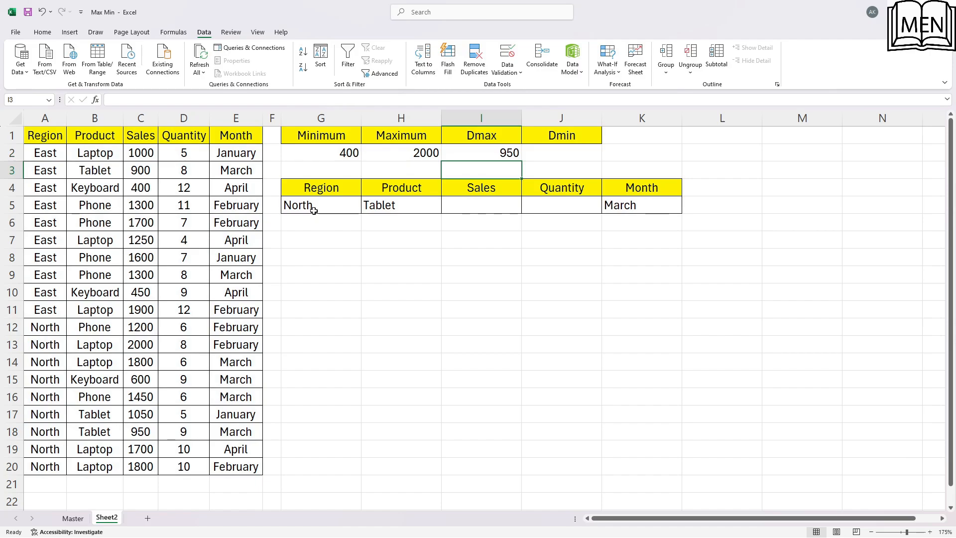
Check the Region, Product and Month criteria against the North rows of the sales table to locate the matching record
click(312, 207)
click(434, 208)
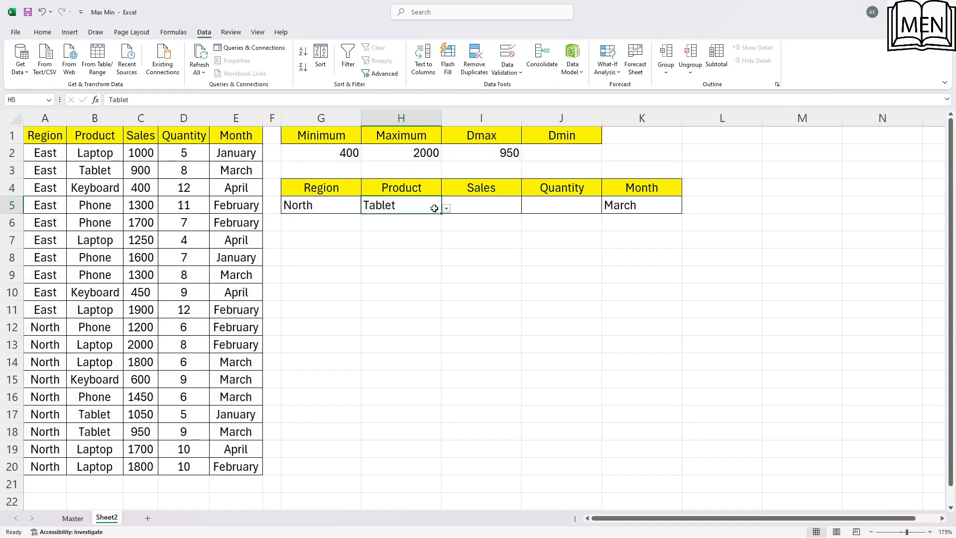
click(642, 205)
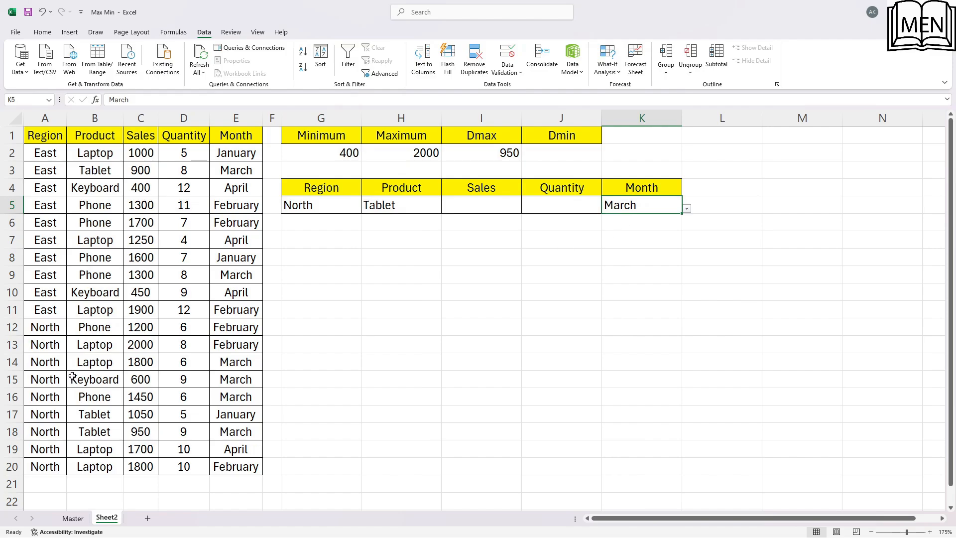
click(44, 366)
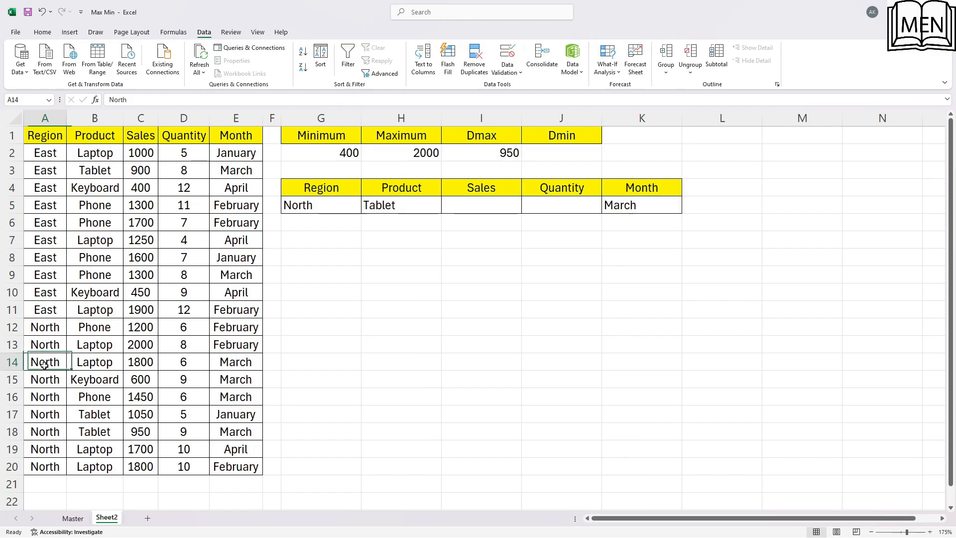
click(44, 330)
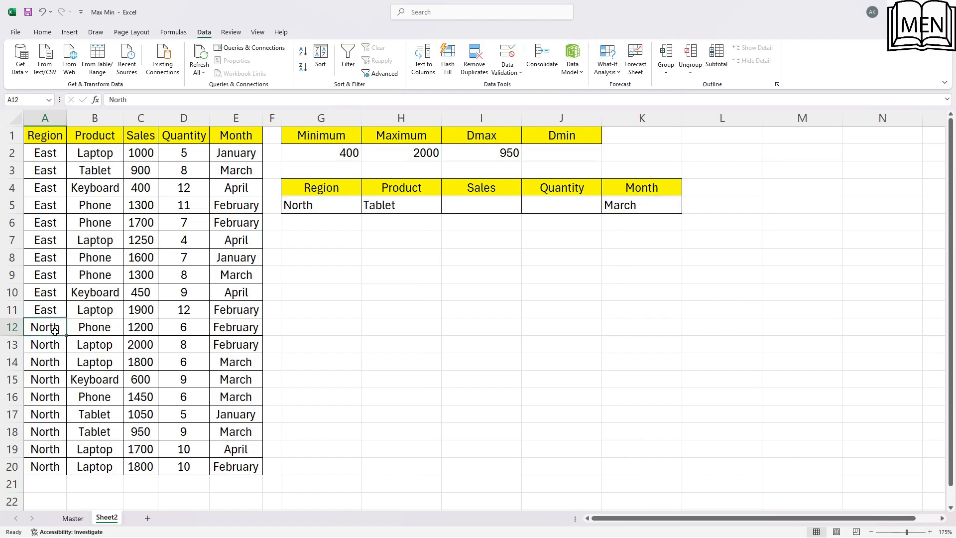
click(43, 413)
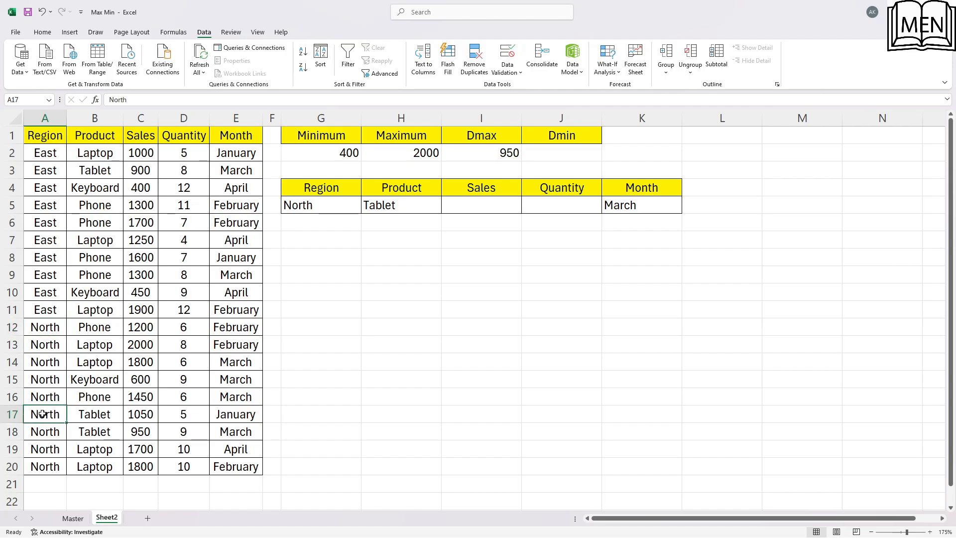
click(14, 431)
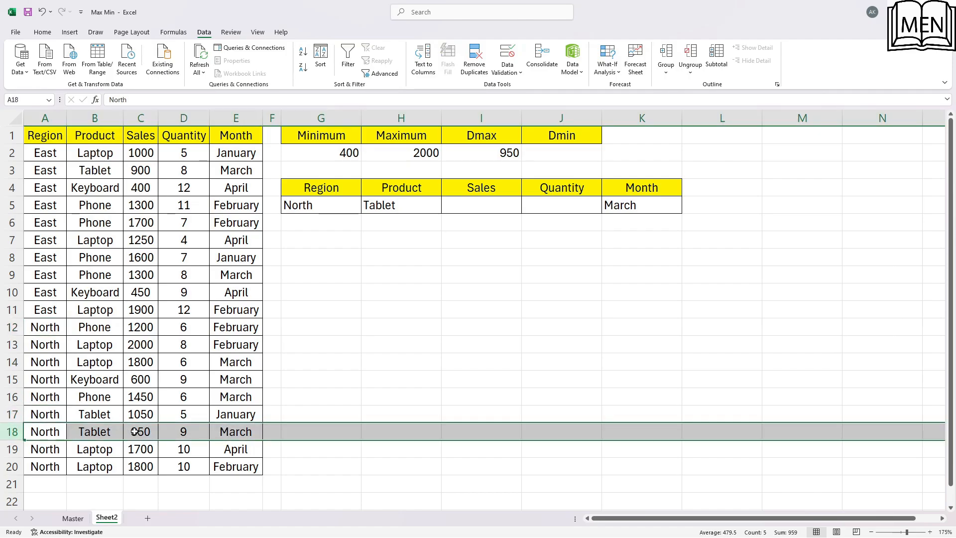
click(255, 435)
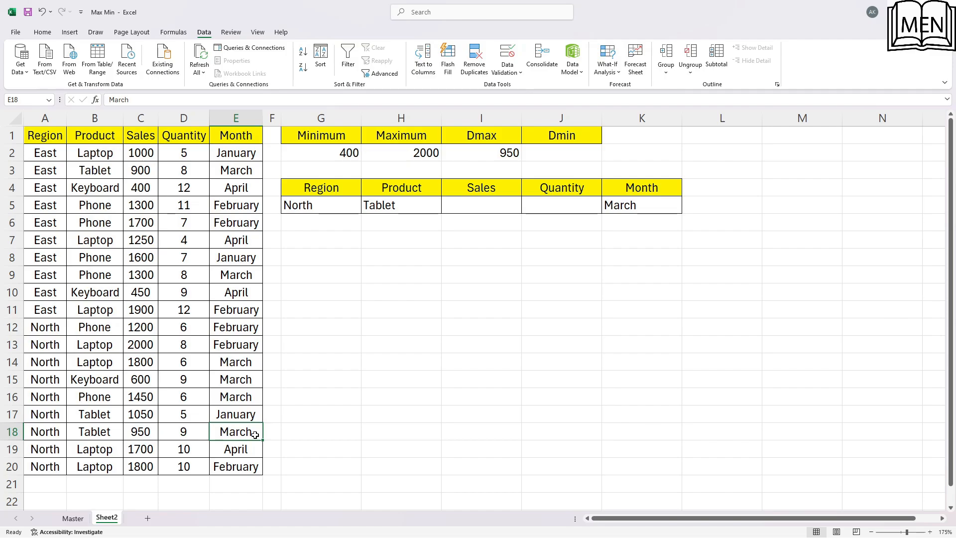
Shade the North Tablet record in A18:E18 with a light blue fill
drag(255, 434, 45, 431)
click(42, 32)
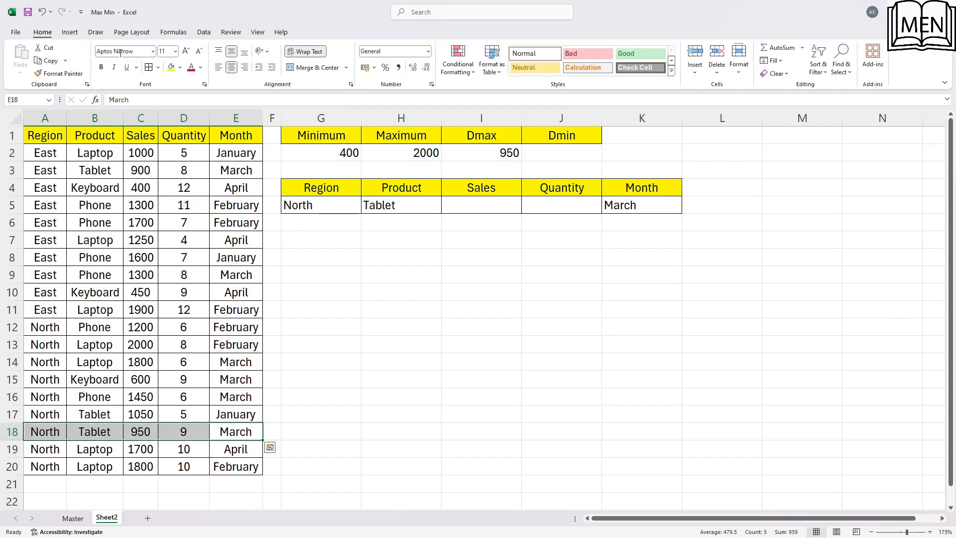
click(180, 68)
click(232, 137)
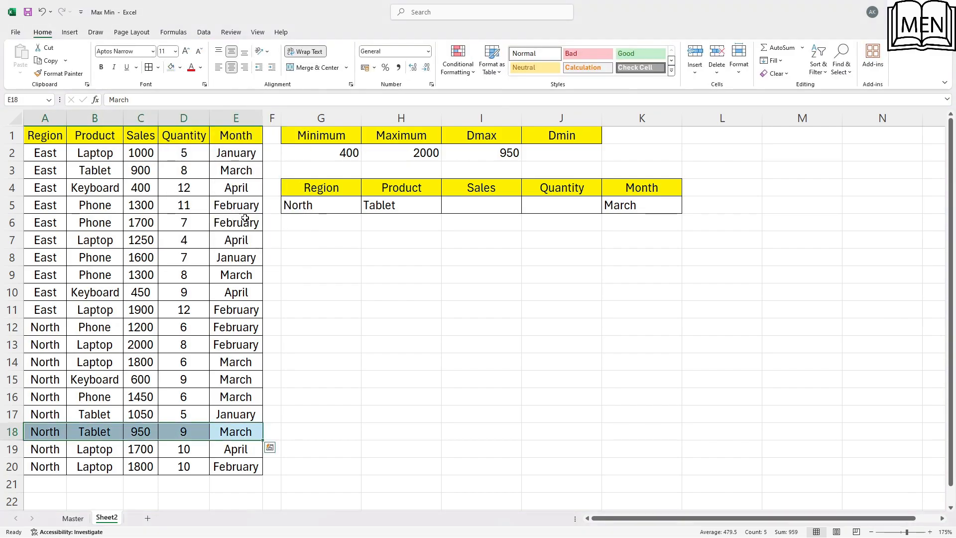
Change the month of the North Tablet record in cell E17 to March
click(221, 401)
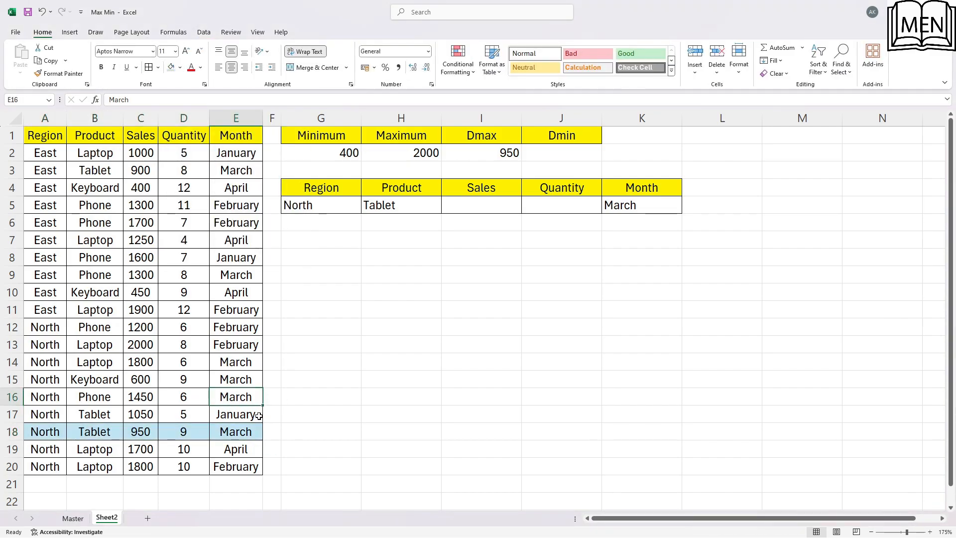
click(228, 416)
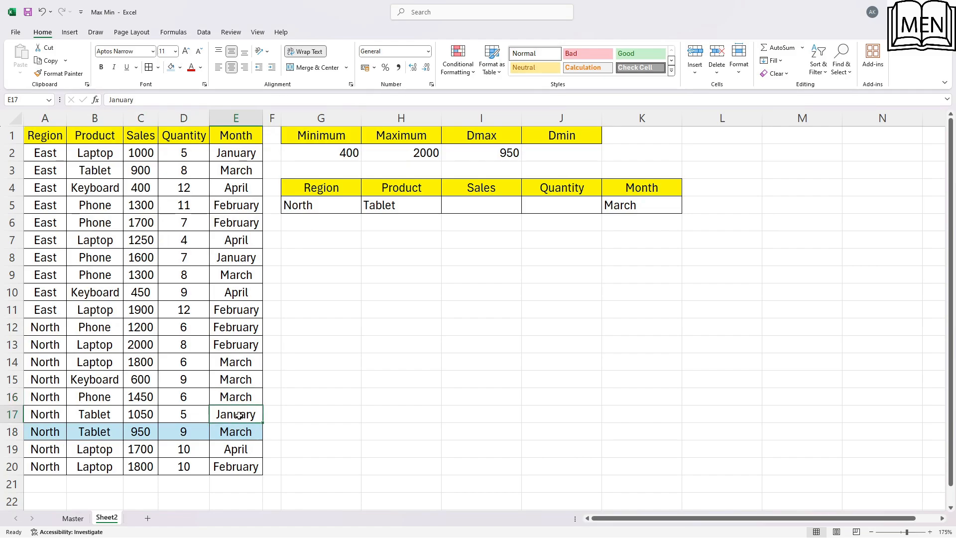
text(March)
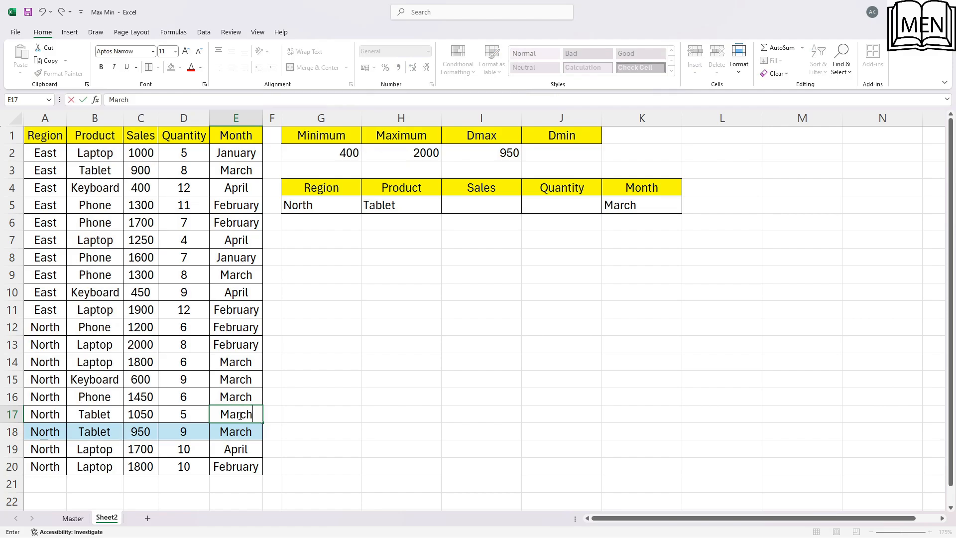
key(Return)
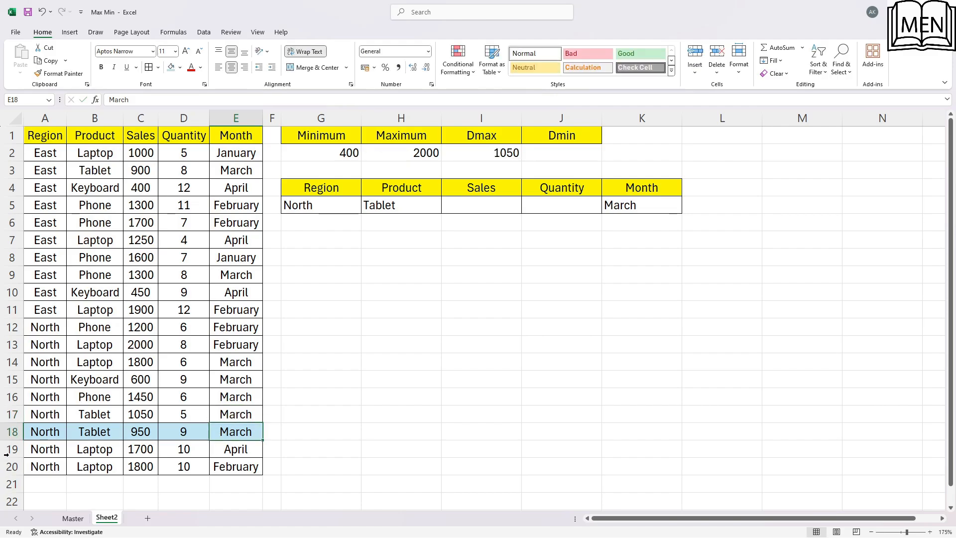
Shade the North Tablet record in A17:E17 with a light green fill
drag(33, 414, 248, 413)
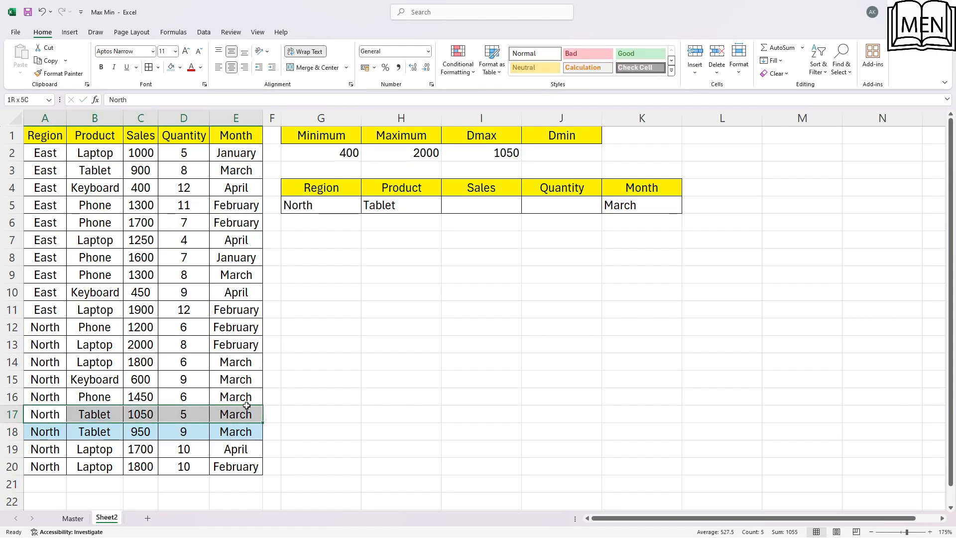
click(180, 67)
click(249, 137)
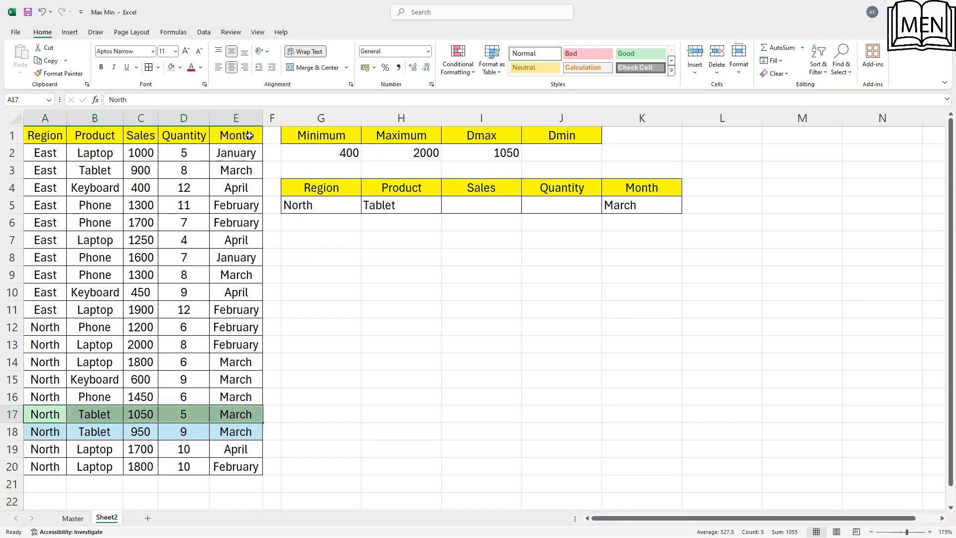
Compare the Dmax result in I2 with the region, product, sales and month values of the two shaded records
click(141, 416)
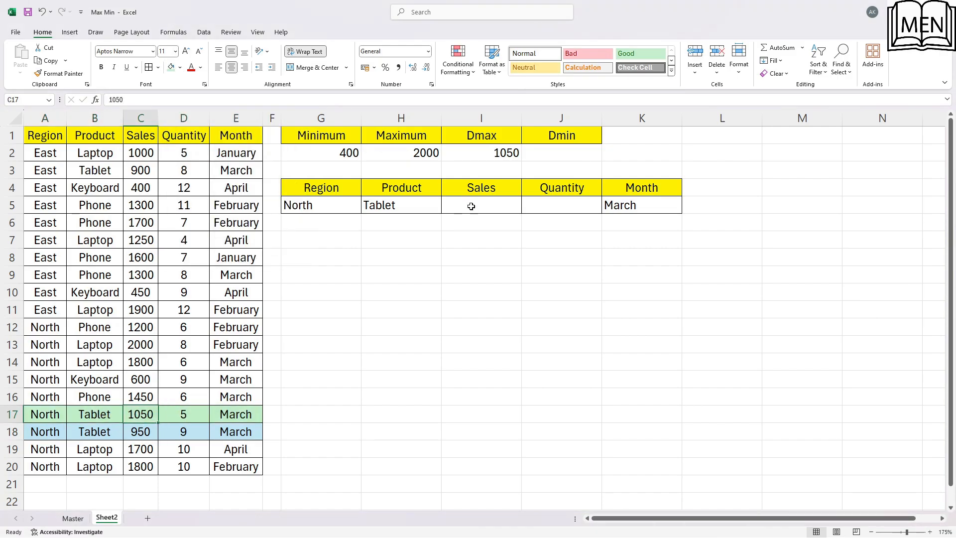
click(503, 160)
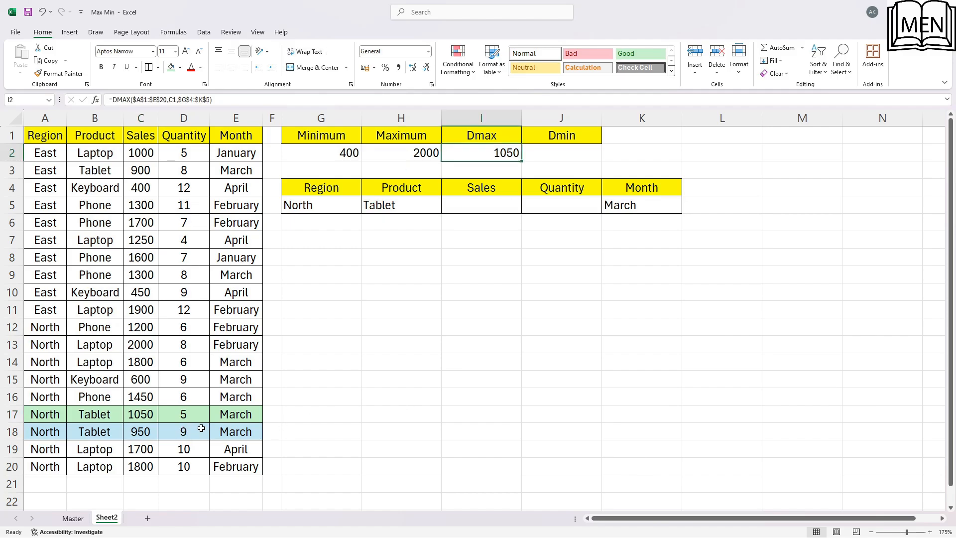
click(118, 416)
click(35, 415)
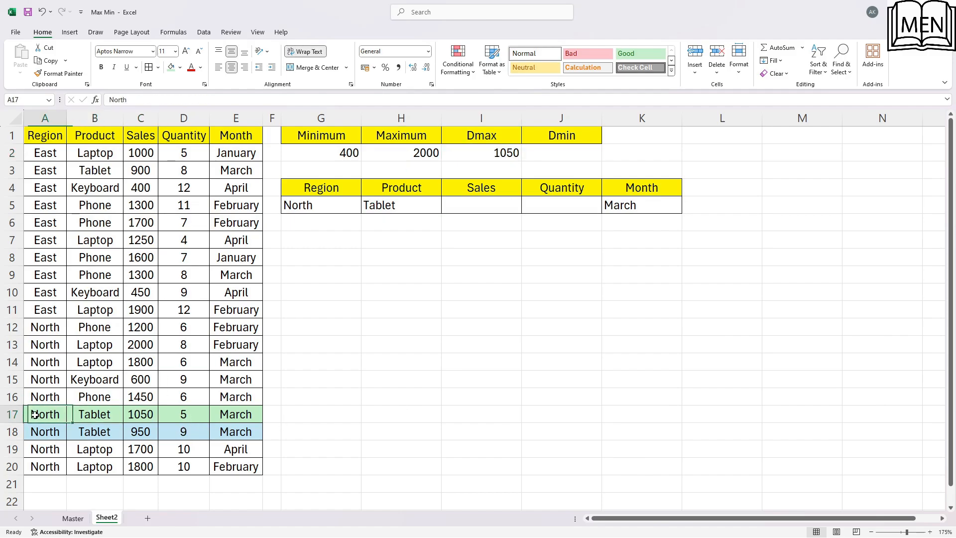
click(58, 429)
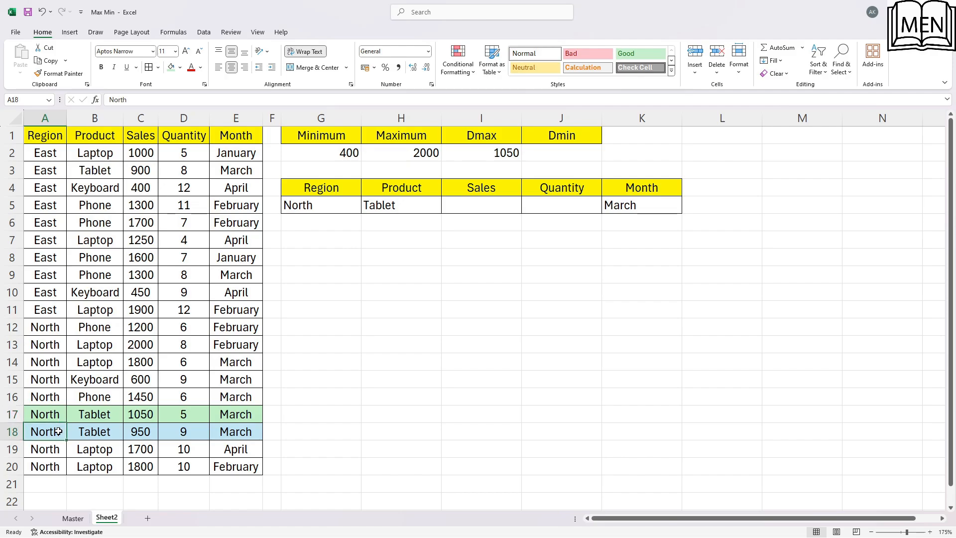
click(49, 413)
click(50, 429)
click(50, 419)
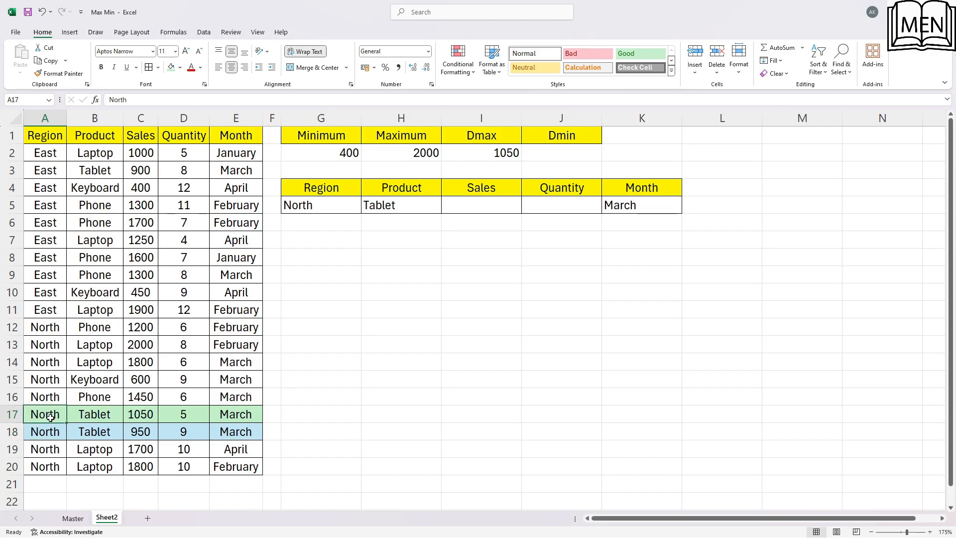
click(58, 428)
click(91, 419)
click(109, 431)
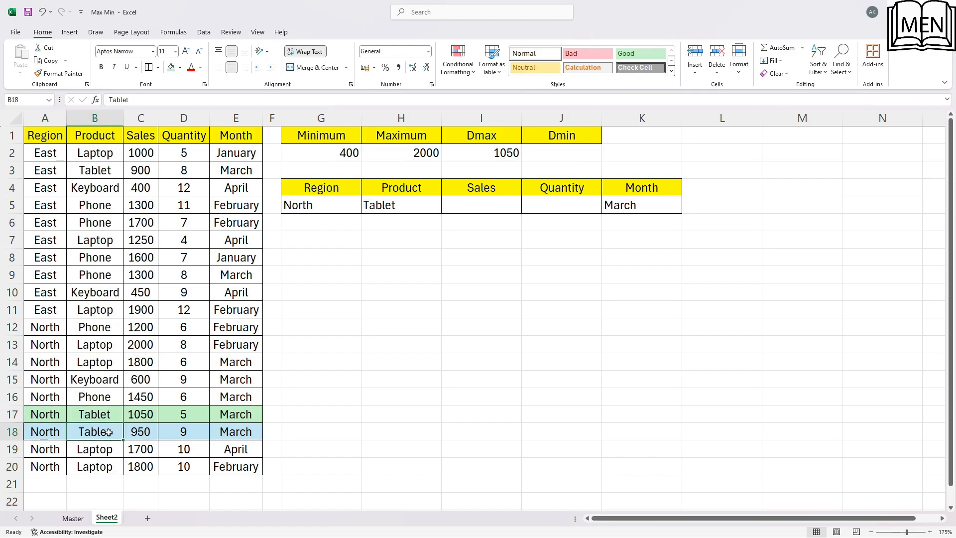
click(240, 421)
click(247, 432)
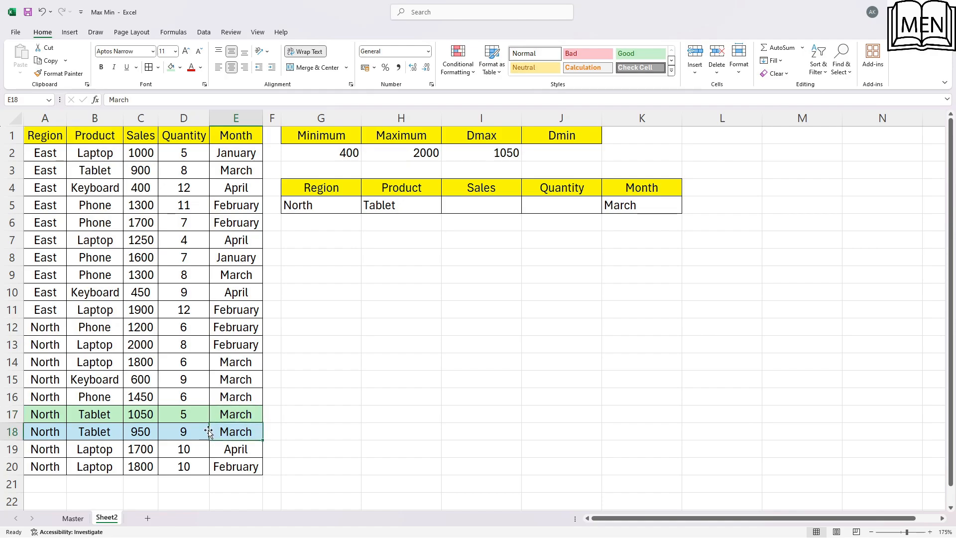
Undo the fills on the two North Tablet records and the month change in E17
click(137, 412)
click(136, 431)
click(133, 416)
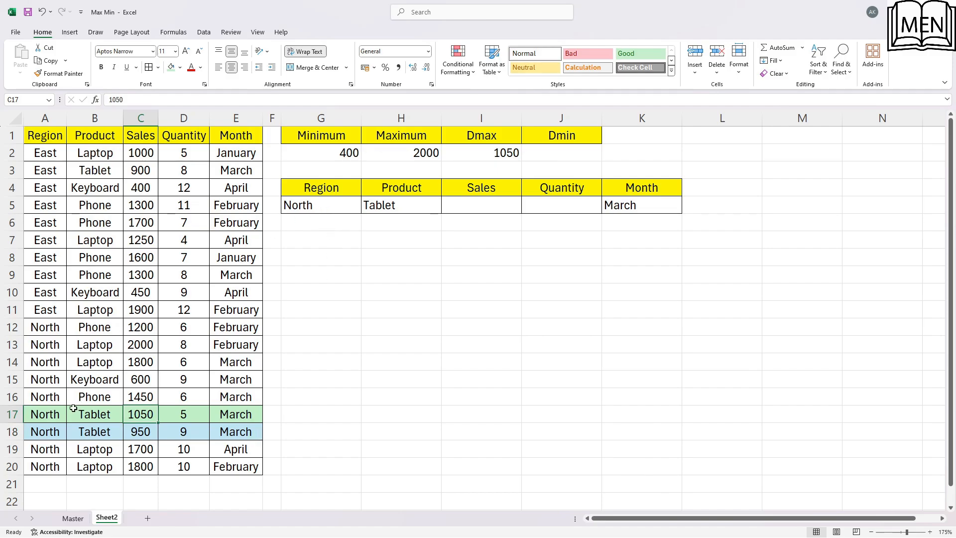
click(39, 413)
key(ctrl+z)
key(ctrl+z)
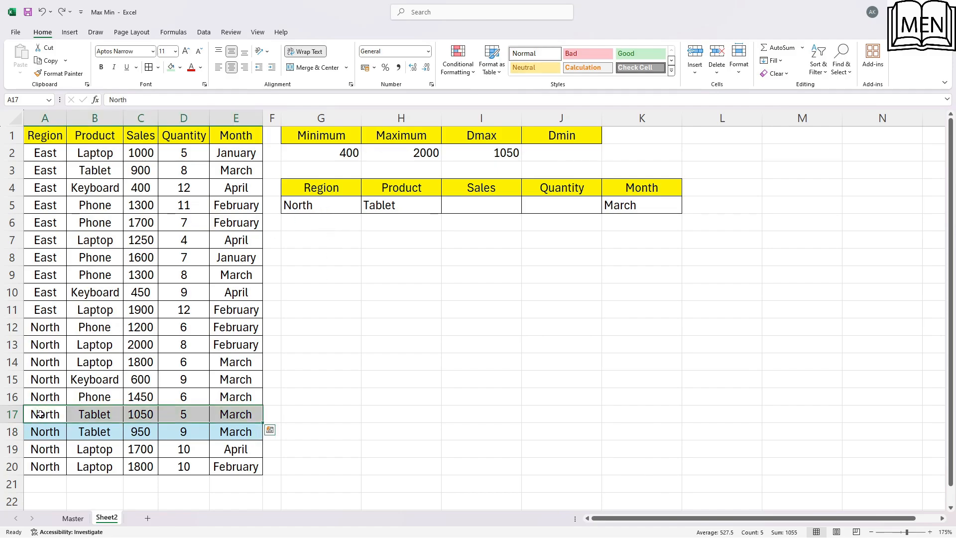
key(ctrl+z)
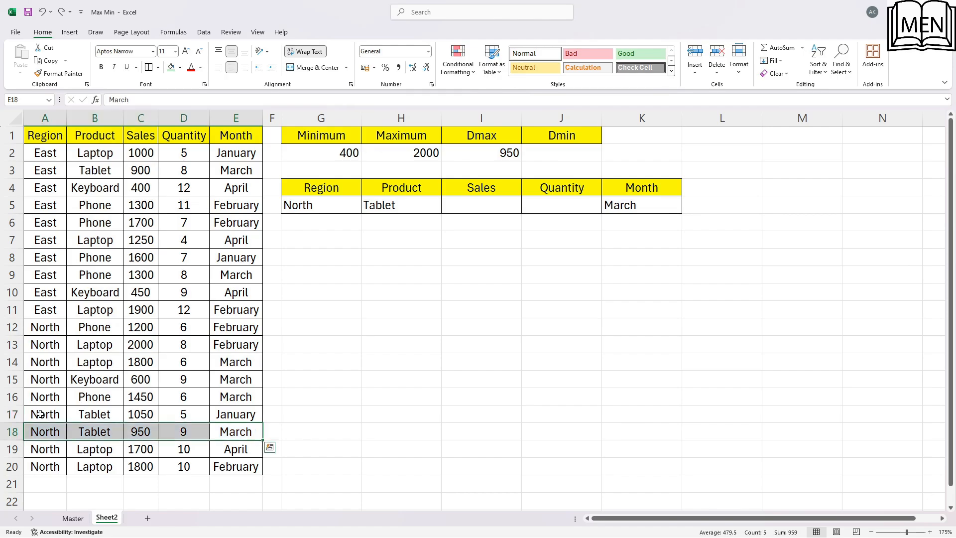
Set the Region criterion in G5 to East
click(341, 204)
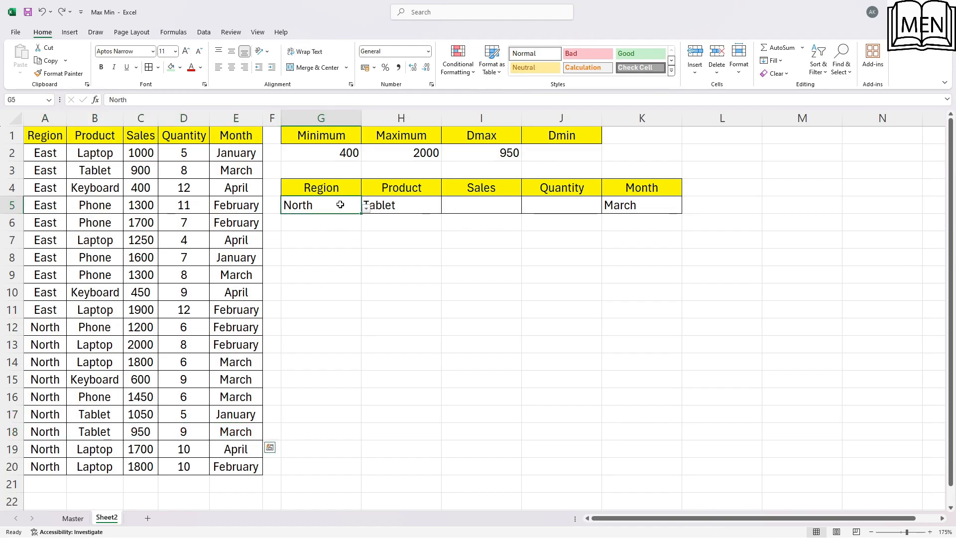
click(367, 210)
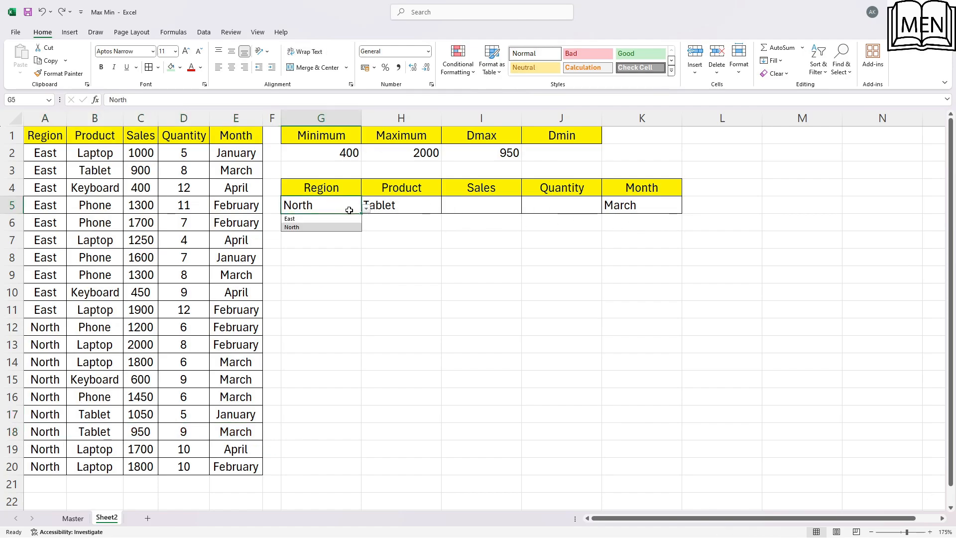
click(320, 217)
Check the Dmax result against the East Tablet record for March in A3:E3
click(228, 208)
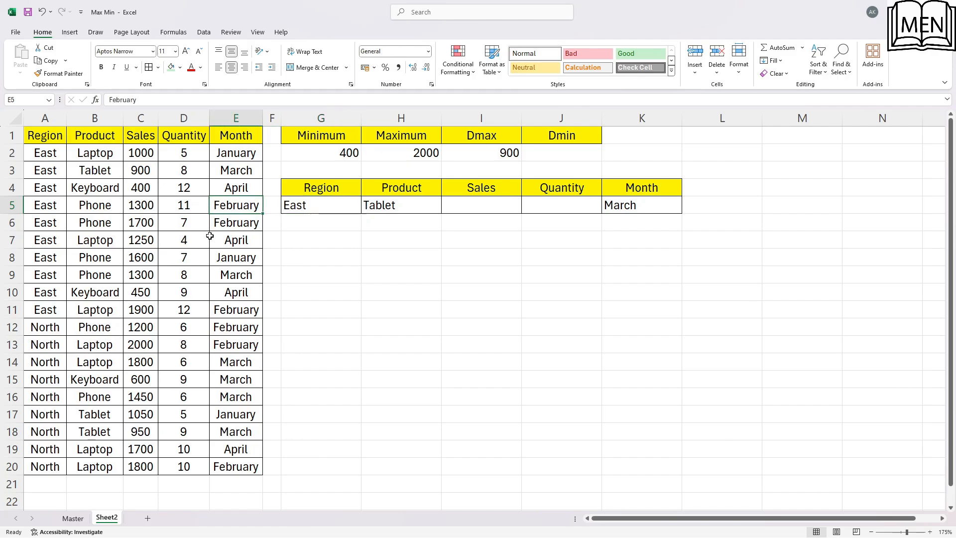
click(46, 169)
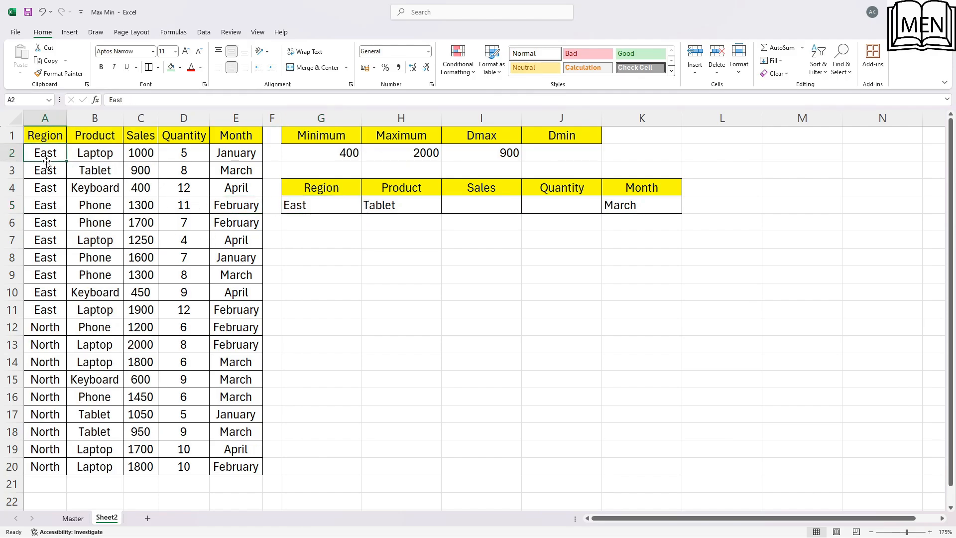
drag(47, 169, 218, 168)
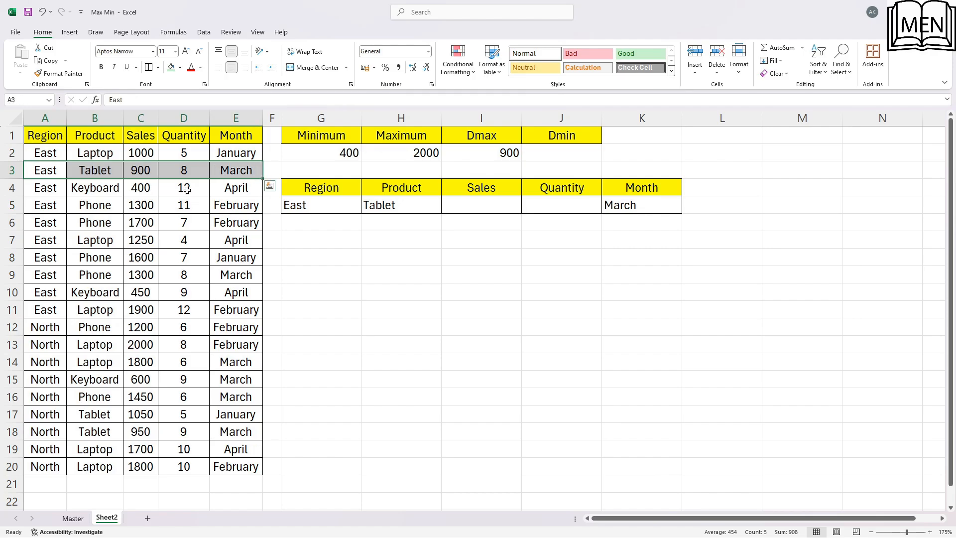
click(149, 189)
Clear the Month criterion in K5 and check the Dmax result against the East Tablet record in row 3
click(644, 207)
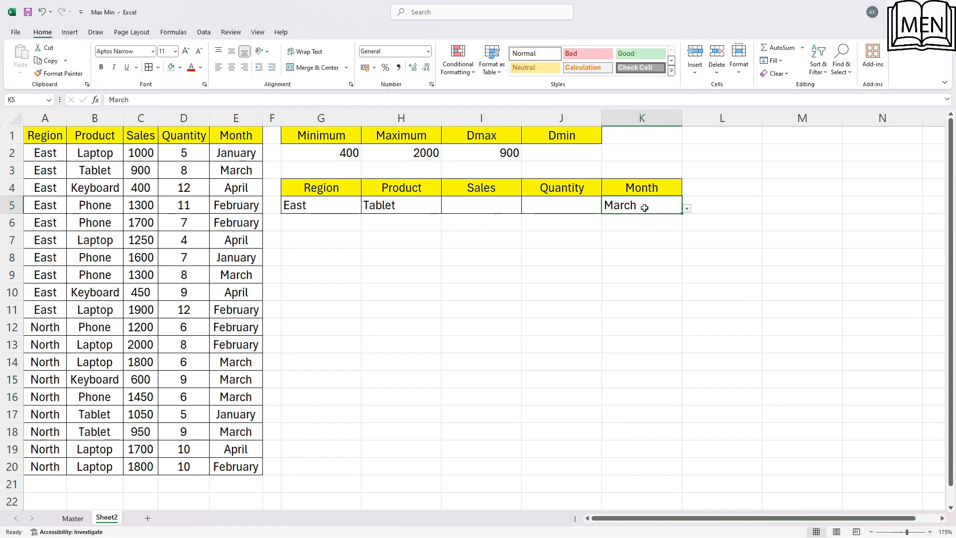
key(Delete)
click(118, 219)
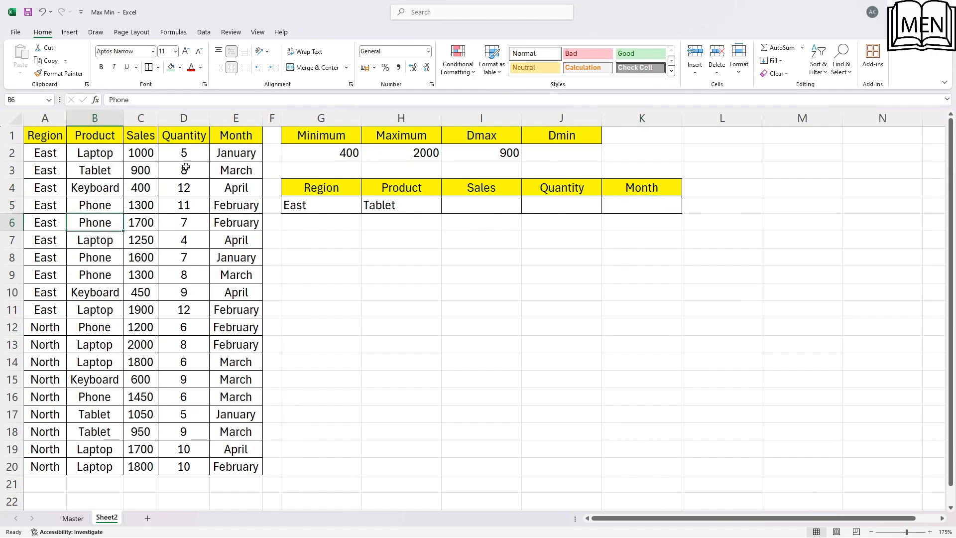
click(472, 155)
click(120, 186)
click(83, 173)
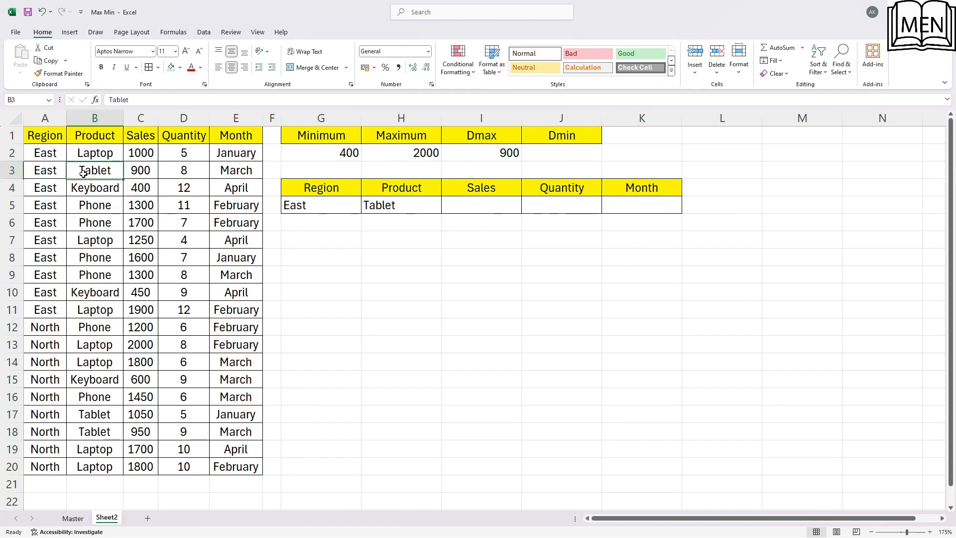
drag(47, 171, 80, 172)
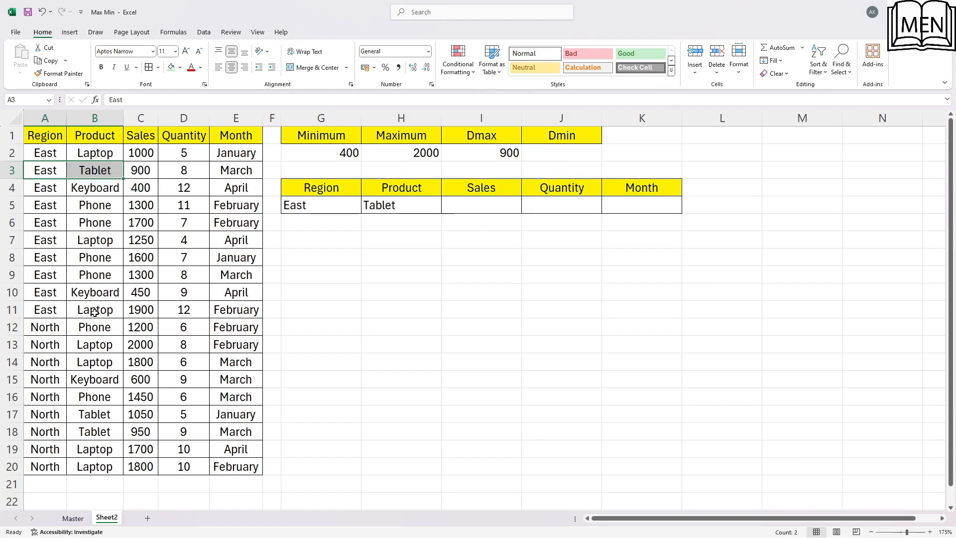
click(202, 288)
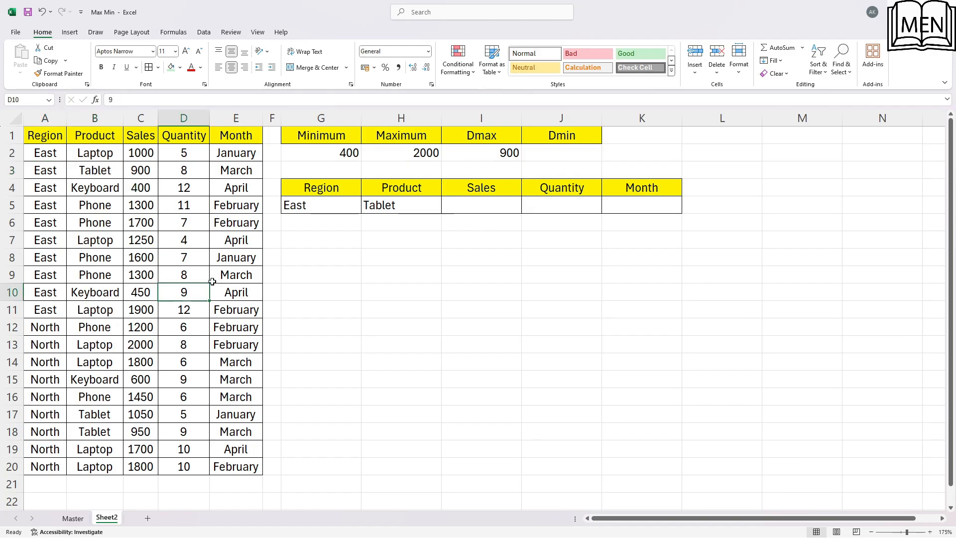
Set the Product criterion in H5 to Phone
click(418, 205)
click(446, 210)
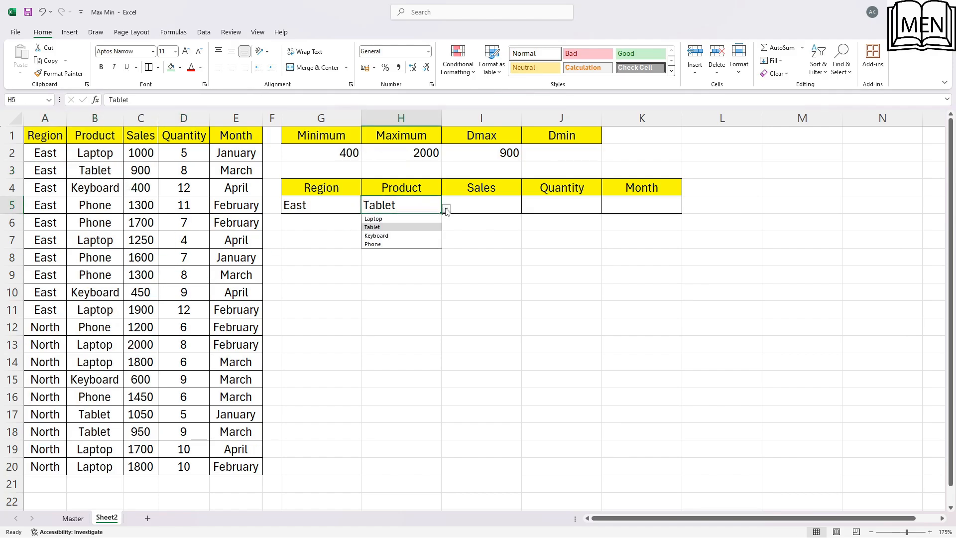
click(401, 244)
Examine the source table for records whose region is East and product is Phone, along with their sales
click(137, 202)
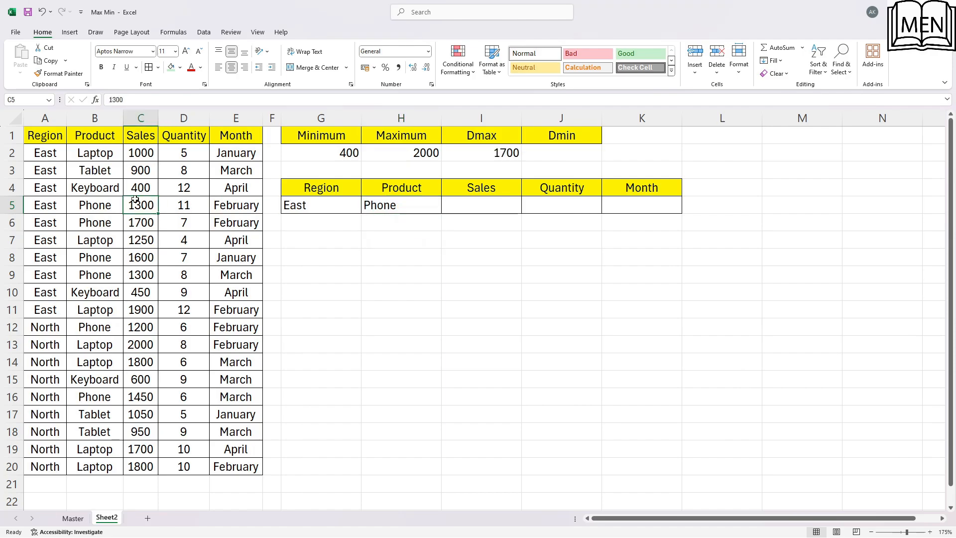
click(90, 172)
click(47, 171)
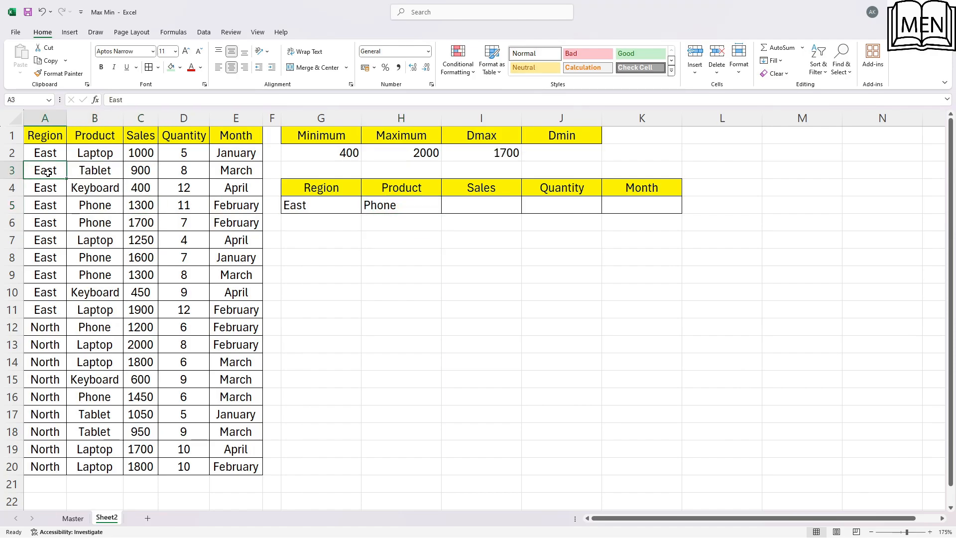
click(95, 207)
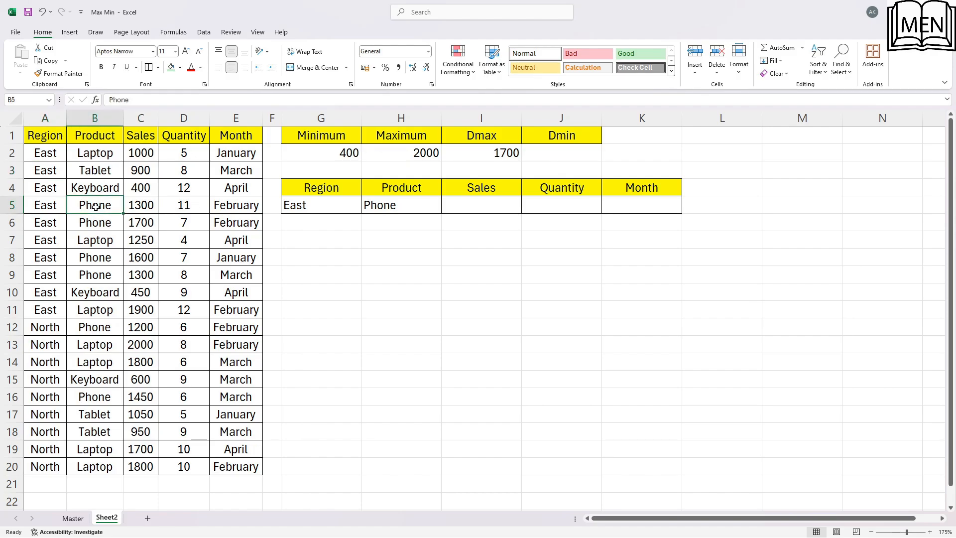
click(43, 204)
click(92, 205)
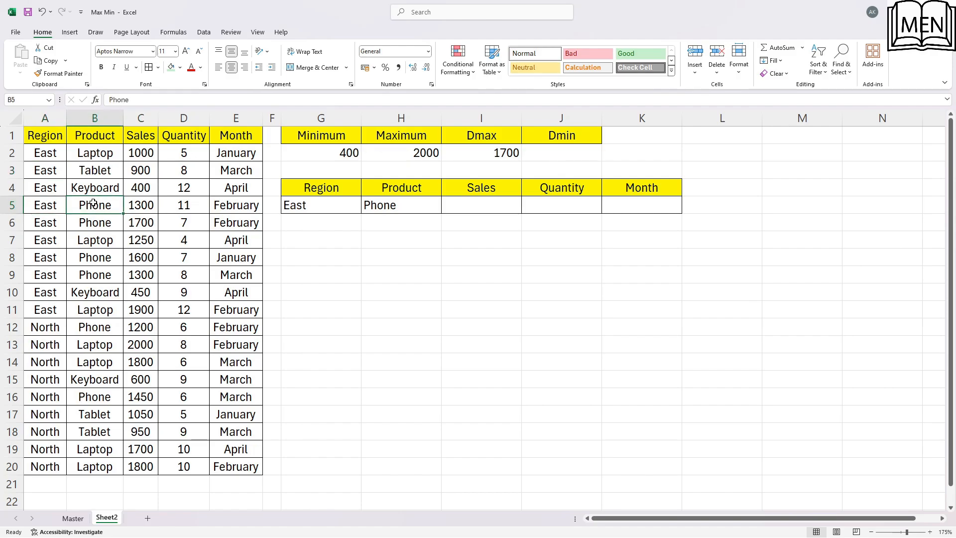
click(46, 209)
click(92, 208)
click(130, 209)
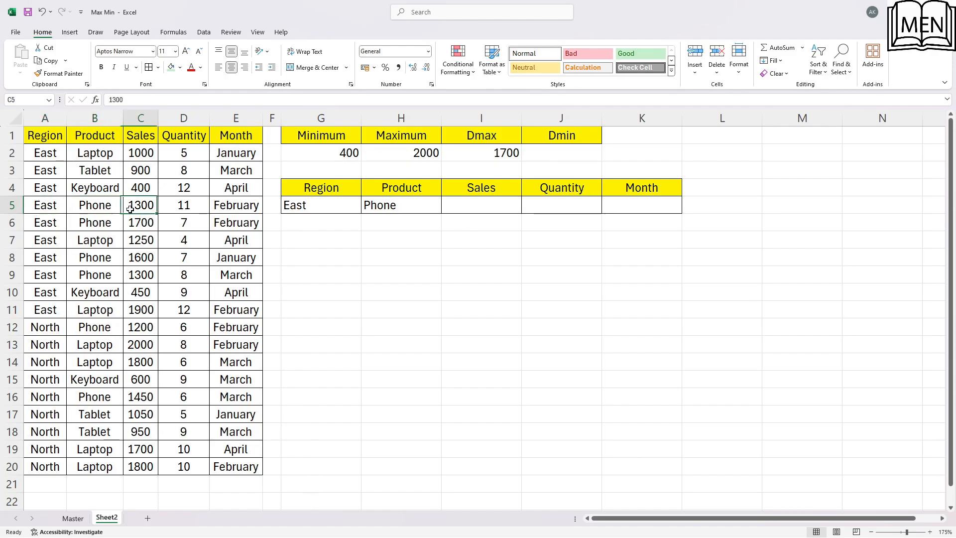
Shade the East Phone records in A5:C6 and A8:C9 with a light green fill
drag(56, 208, 144, 222)
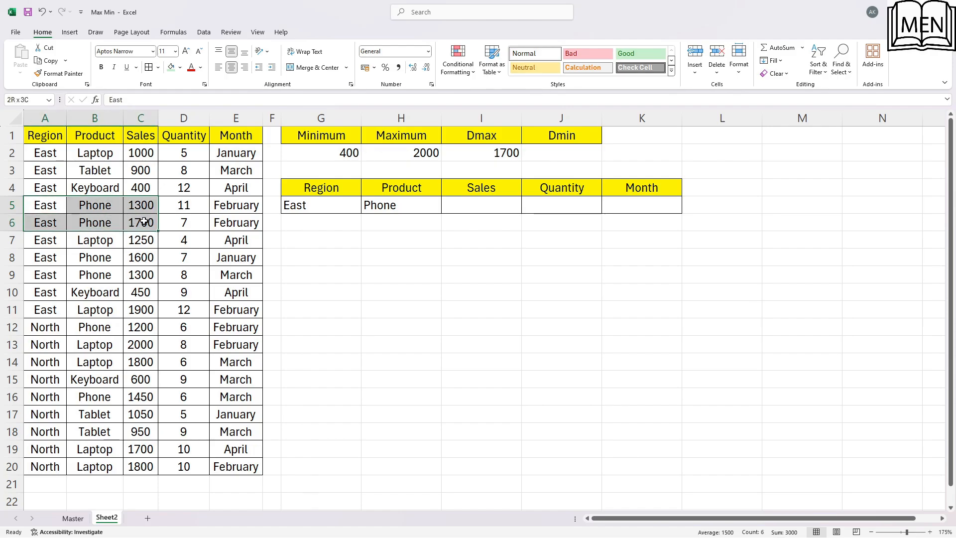
click(176, 69)
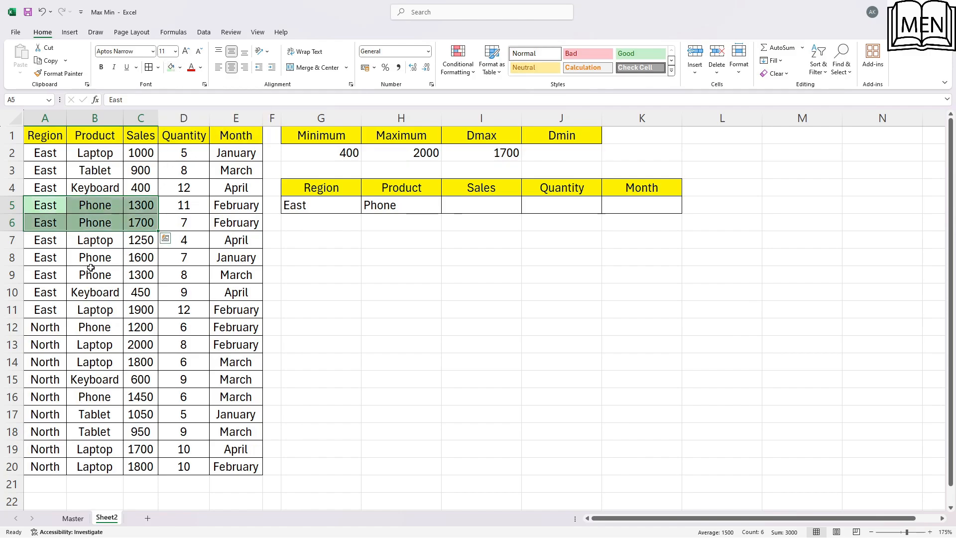
drag(46, 259, 130, 274)
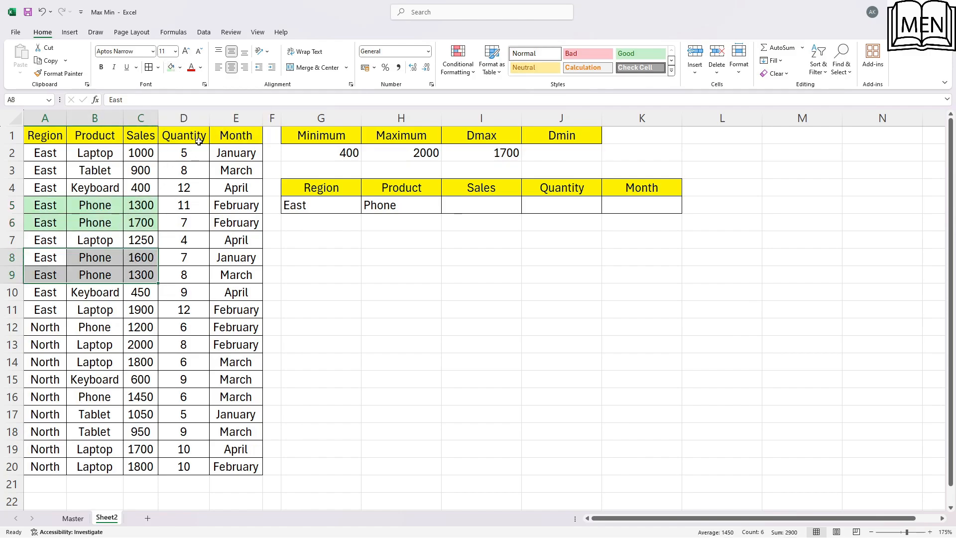
click(171, 67)
click(155, 240)
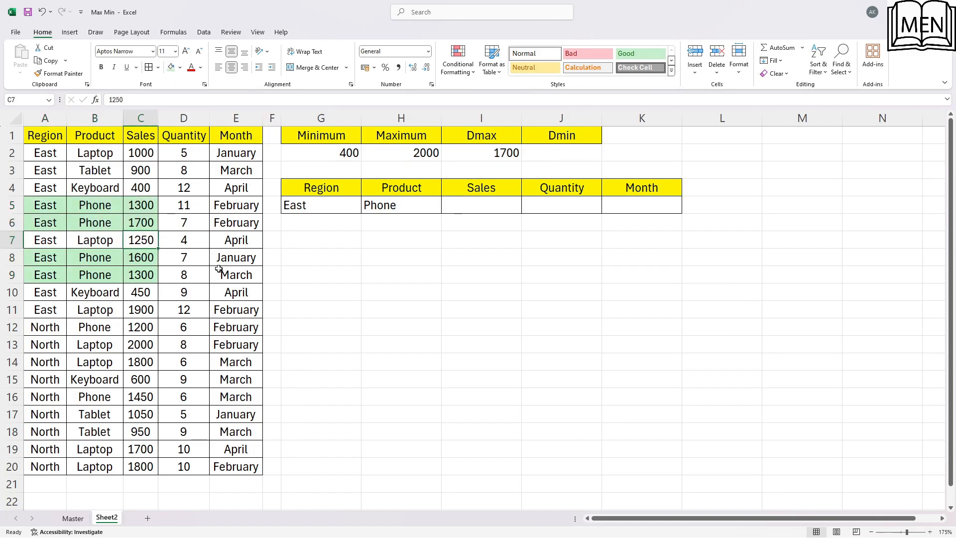
Compare the sales values of the shaded East Phone records with the Dmax result in I2
click(59, 210)
click(86, 209)
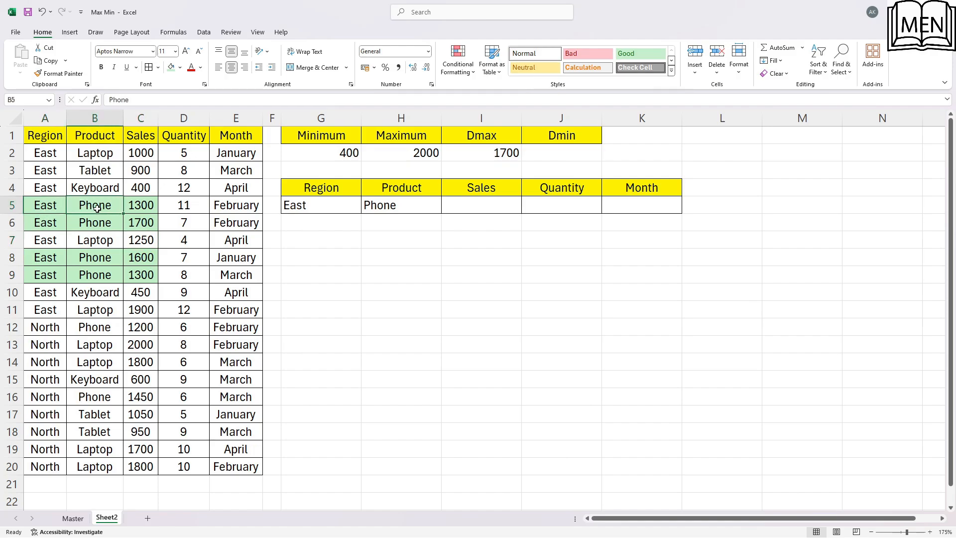
click(154, 200)
click(148, 222)
click(152, 262)
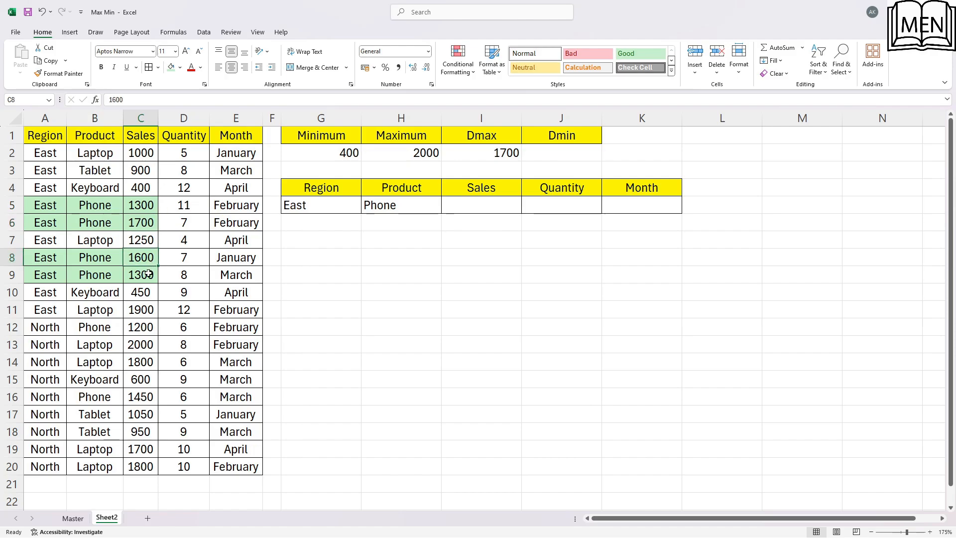
click(149, 274)
click(112, 210)
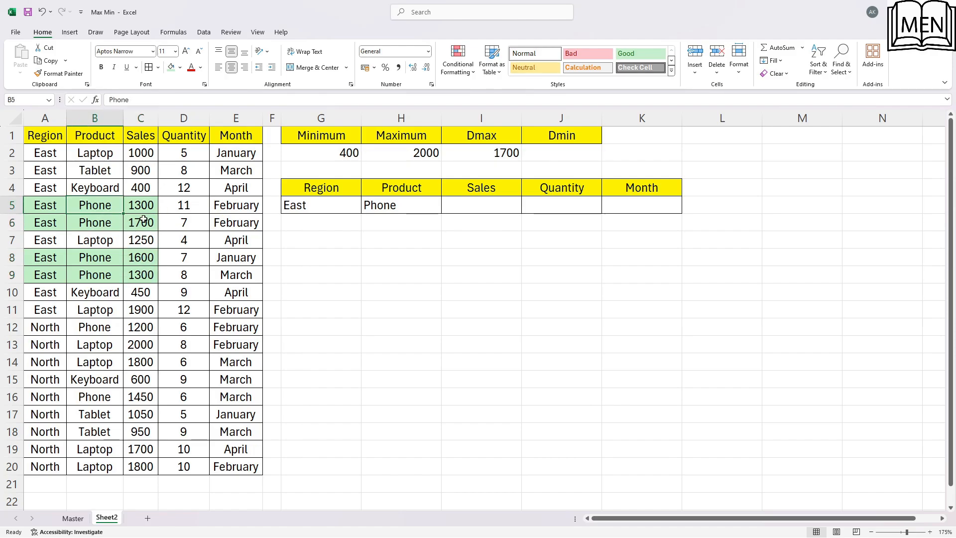
click(143, 219)
click(498, 154)
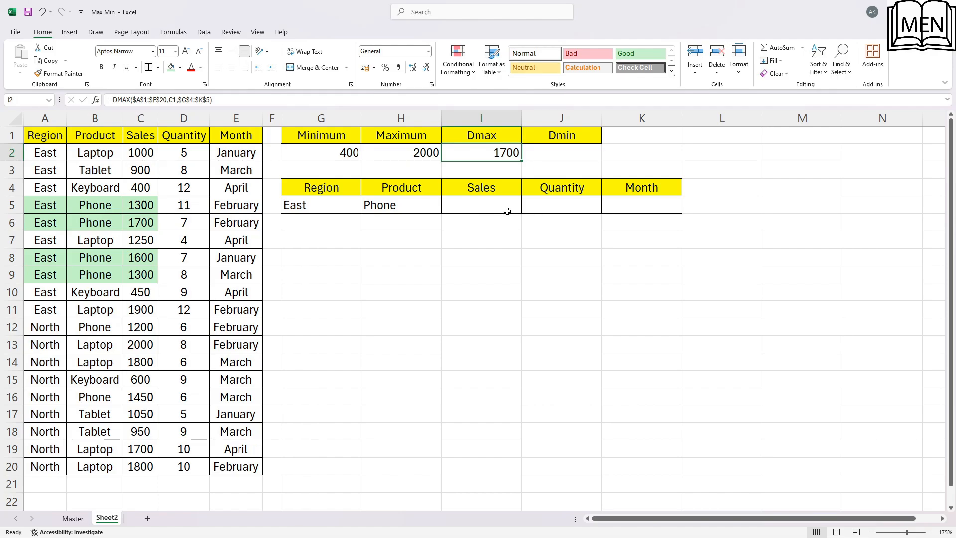
Undo the green fill on the East Phone records
click(147, 220)
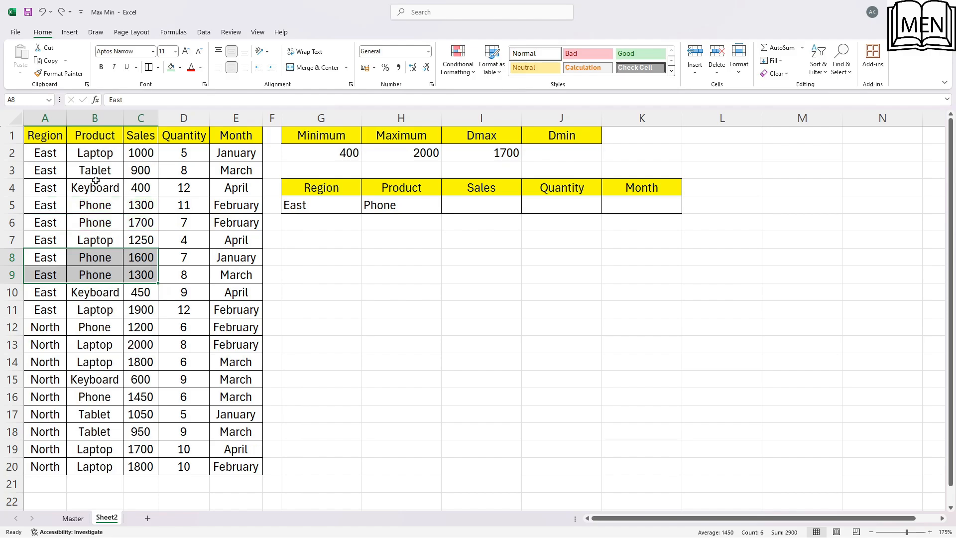
drag(96, 187, 95, 170)
click(131, 203)
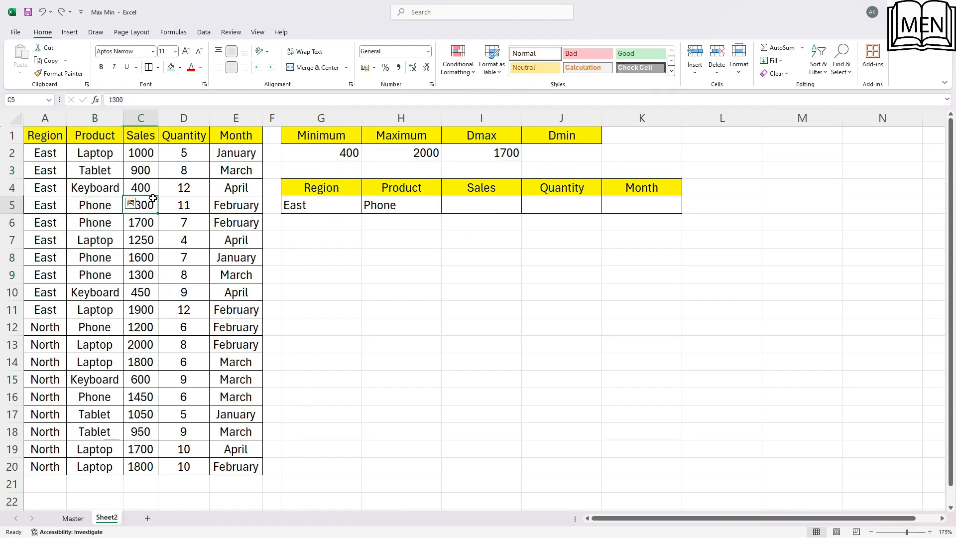
Start a DMIN formula in J2 with the source table $A$1:$E$20 as its absolute database range
click(556, 135)
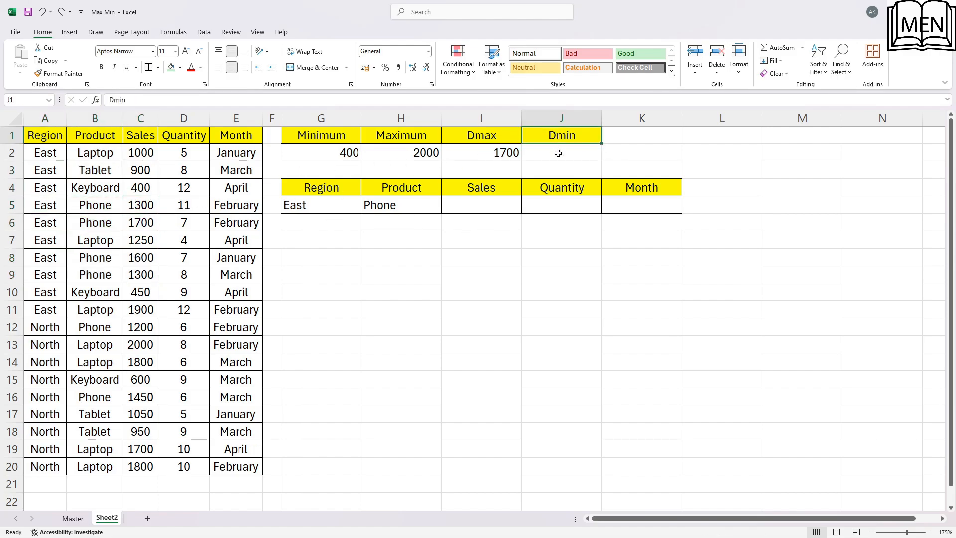
click(558, 153)
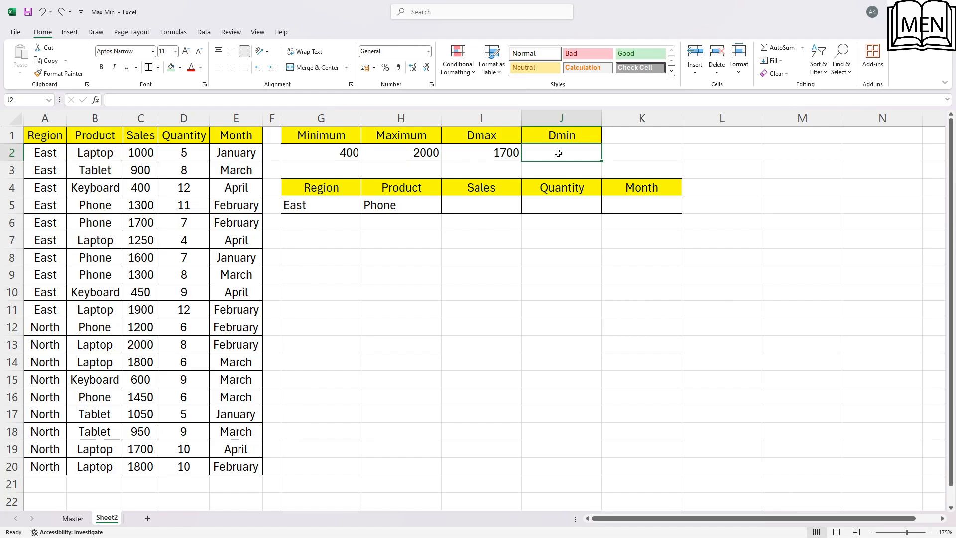
text(=)
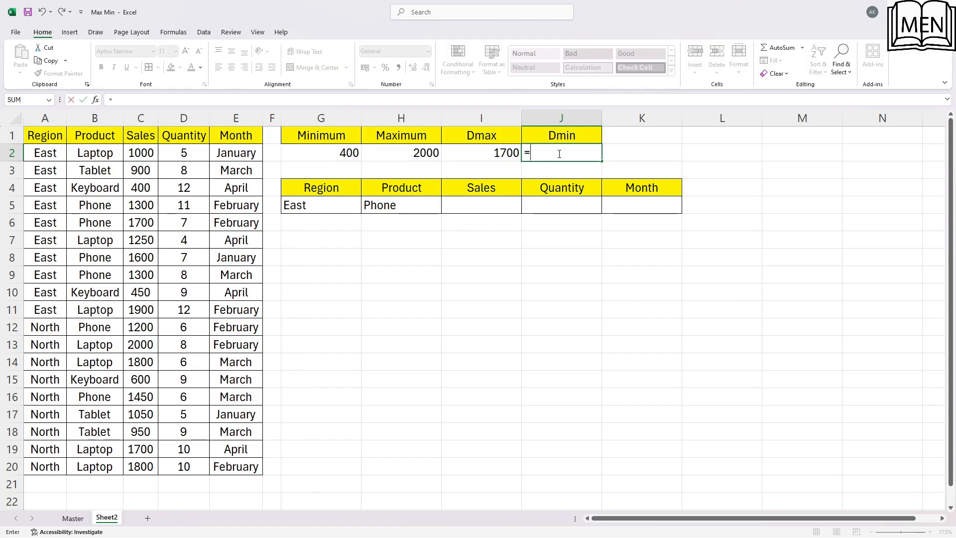
text(dmin()
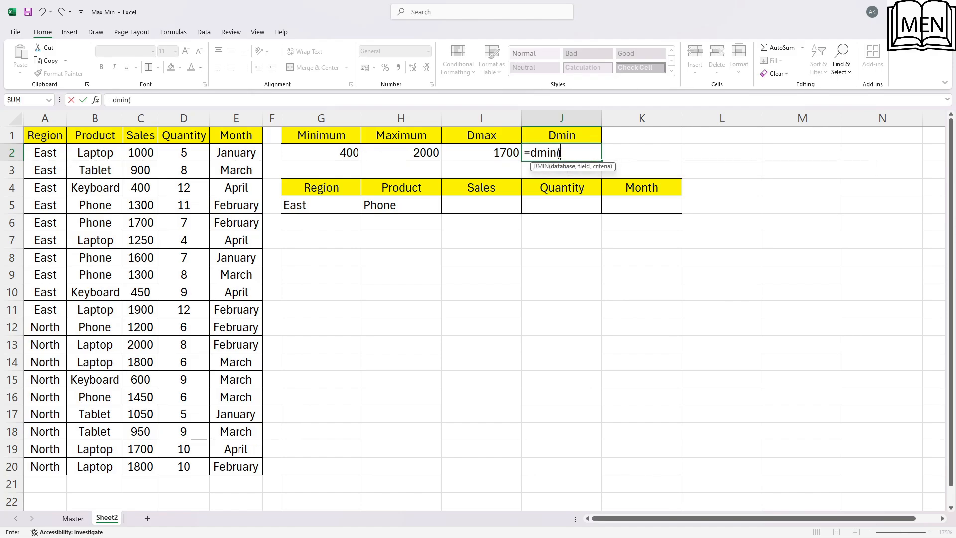
click(51, 162)
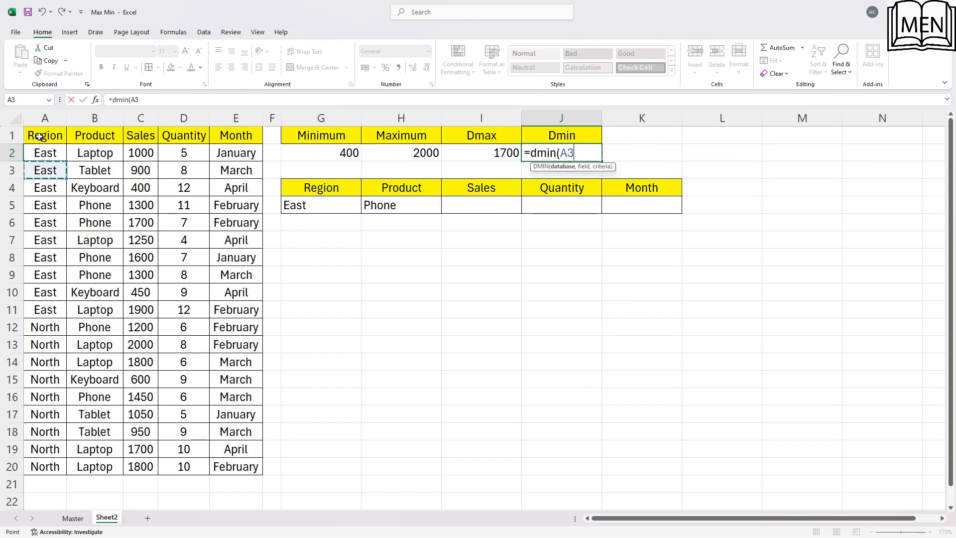
click(38, 136)
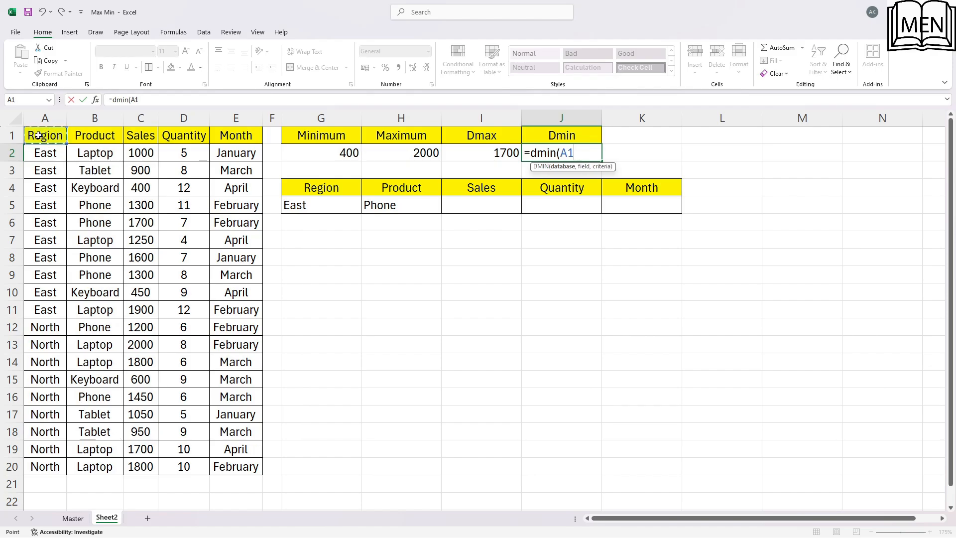
key(ctrl+shift+Right)
key(ctrl+shift+Down)
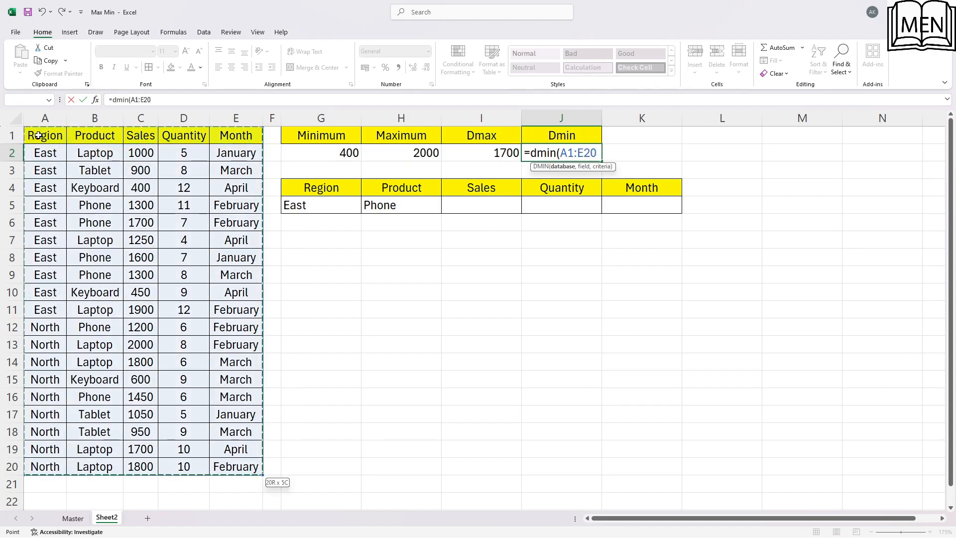
key(F4)
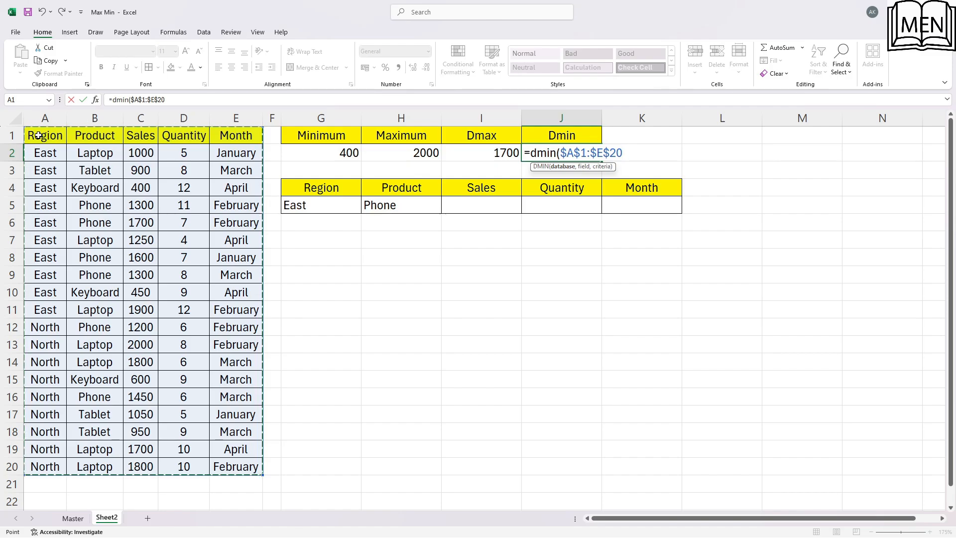
text(,)
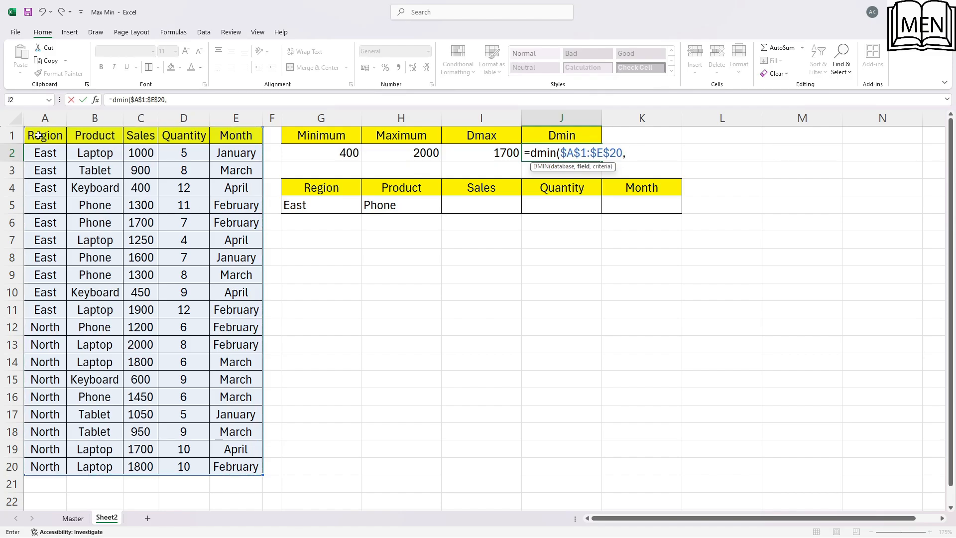
Complete the DMIN formula with the Sales header C1 as field and $G$4:$K$5 as the absolute criteria range
click(132, 139)
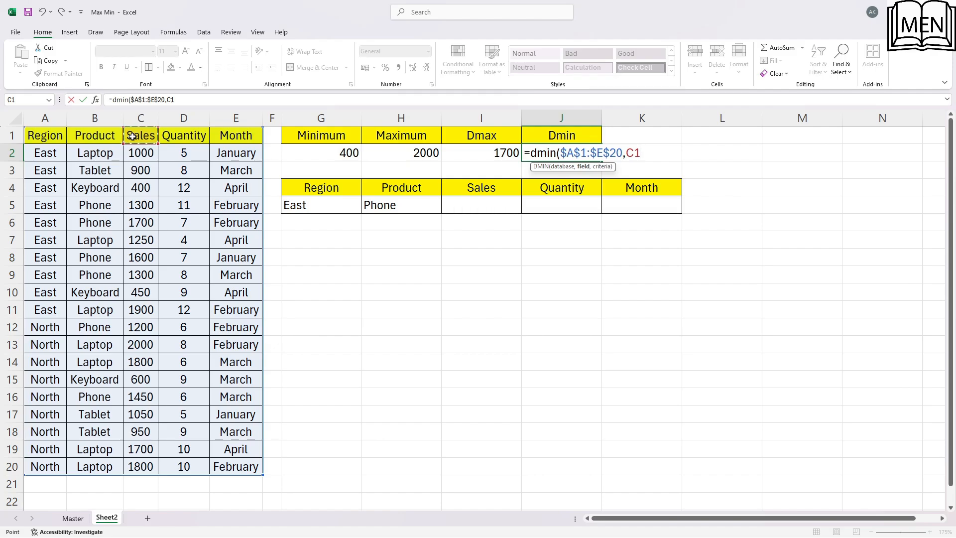
text(,)
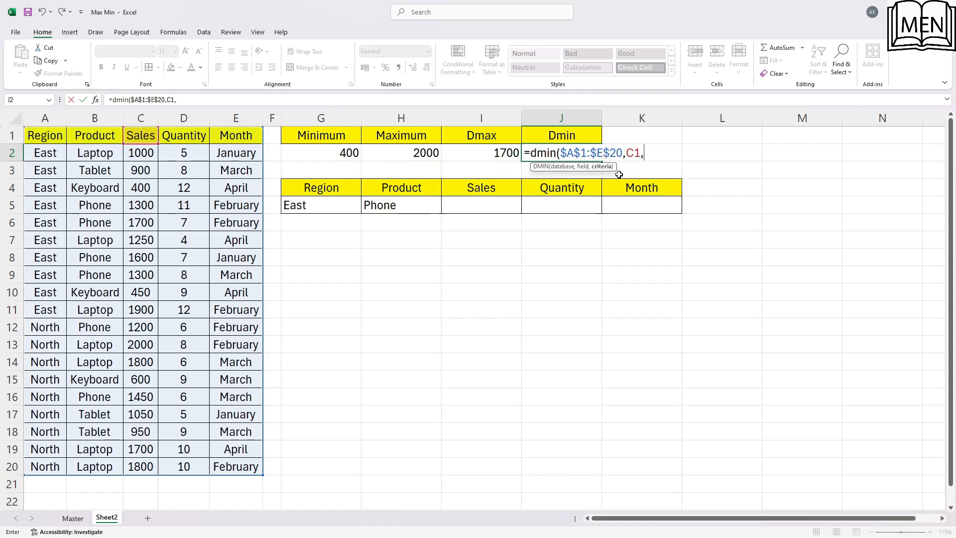
drag(292, 189, 650, 206)
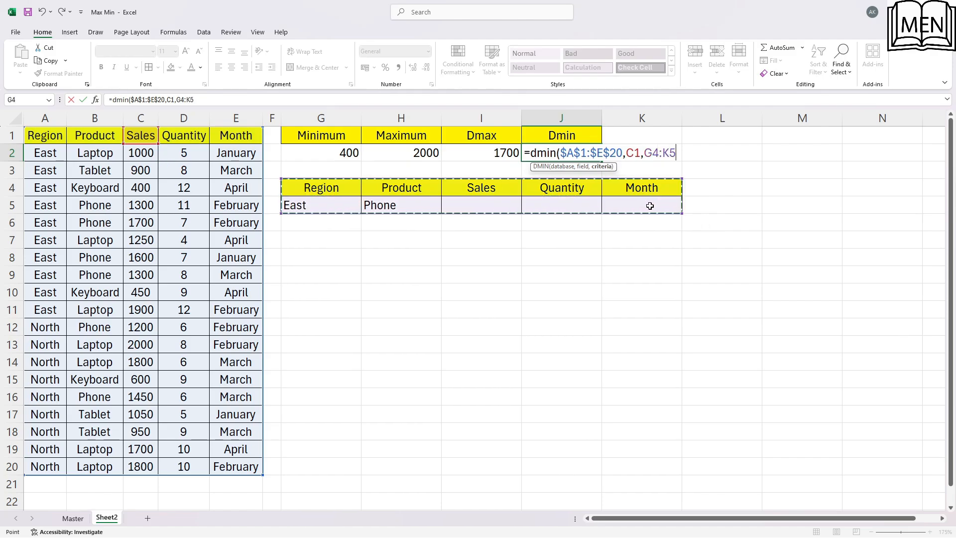
key(F4)
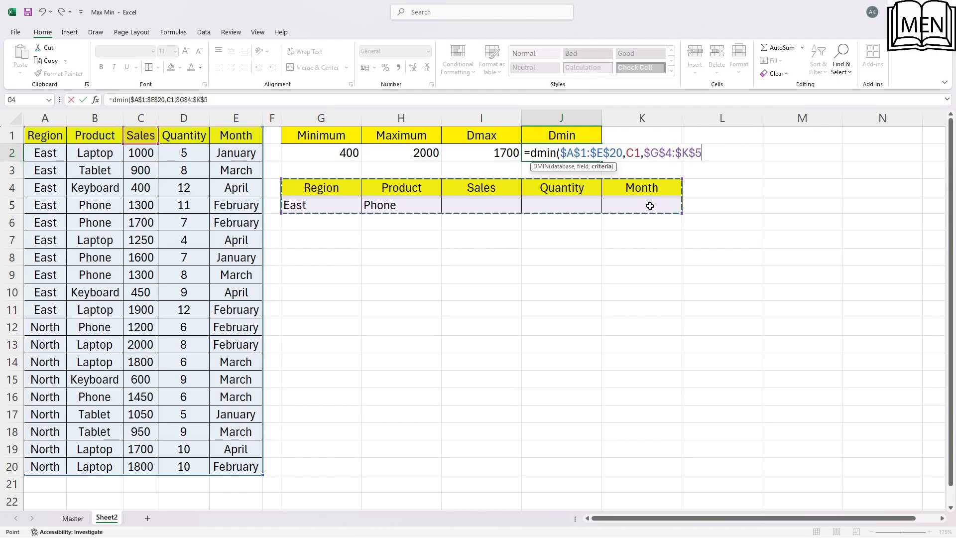
text())
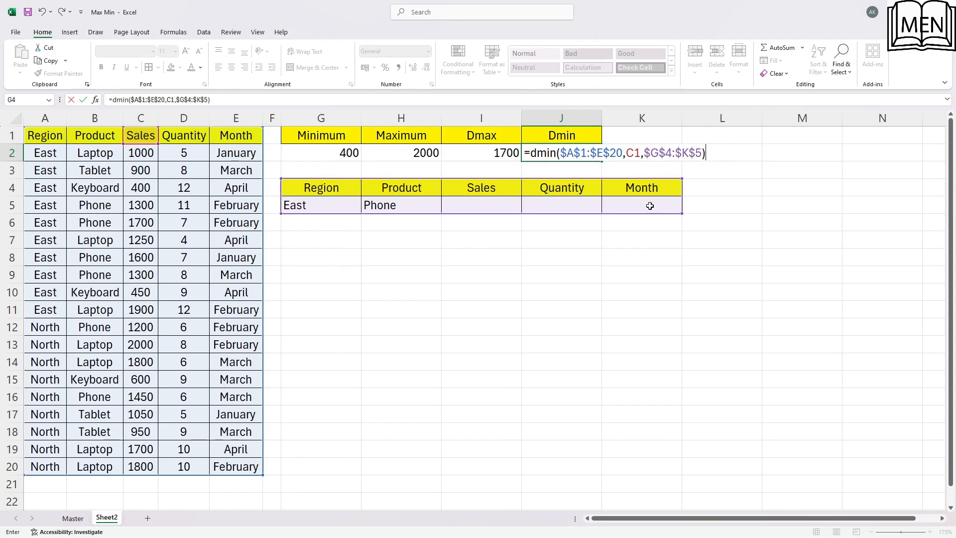
key(Return)
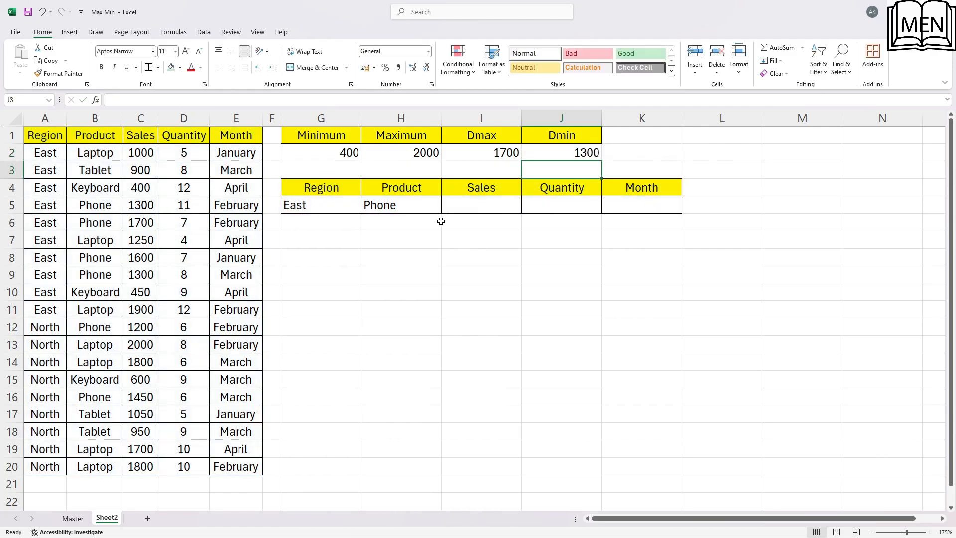
Shade the East Phone records in A5:C6 and A8:C9 with a light green fill
drag(39, 212, 143, 223)
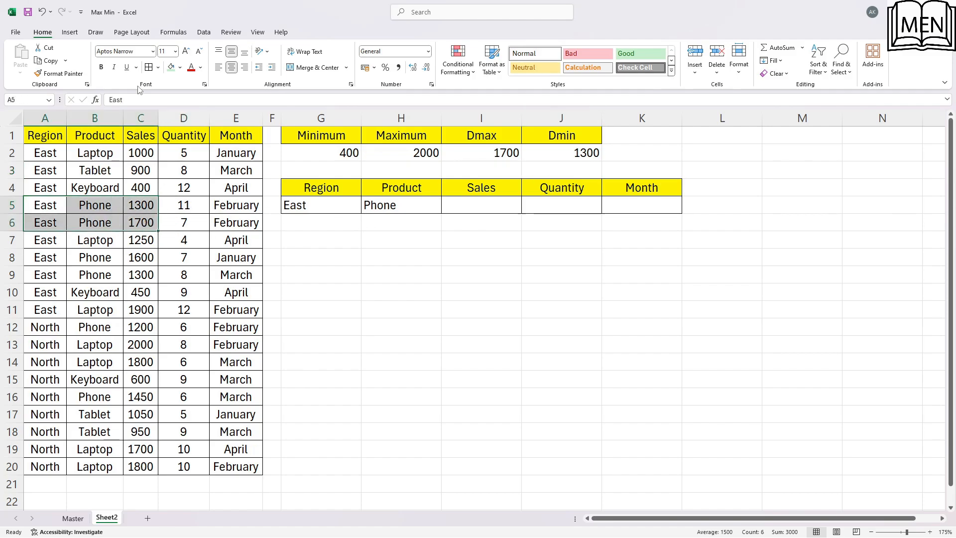
click(169, 67)
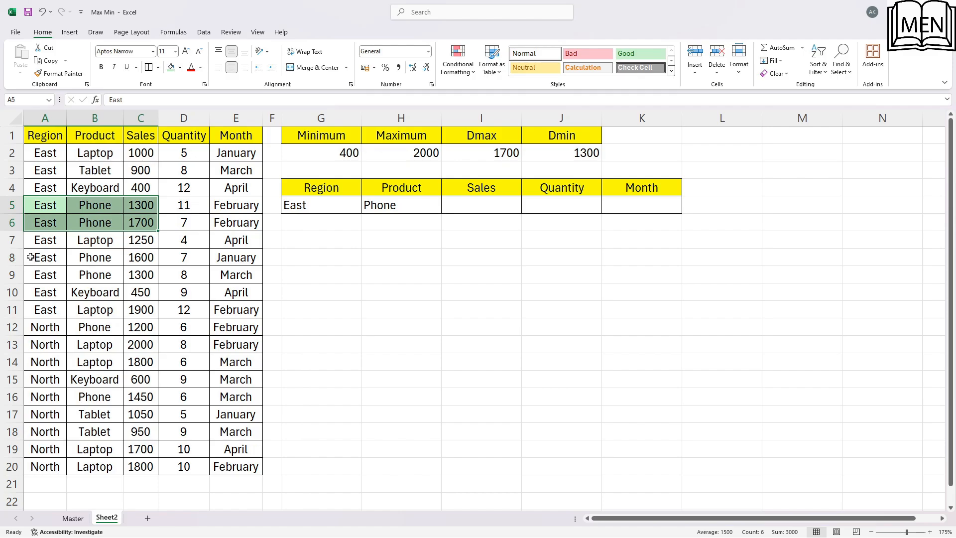
drag(31, 258, 133, 274)
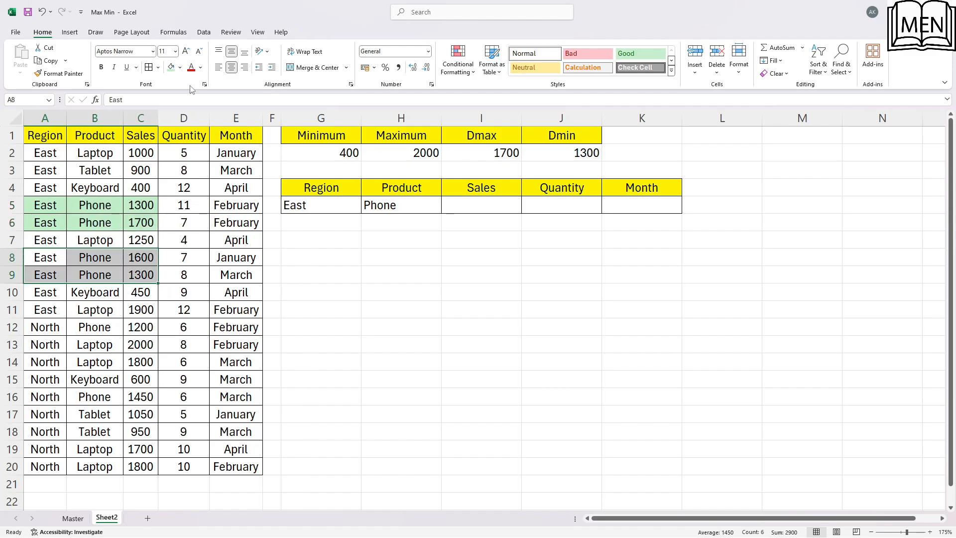
click(169, 67)
click(161, 224)
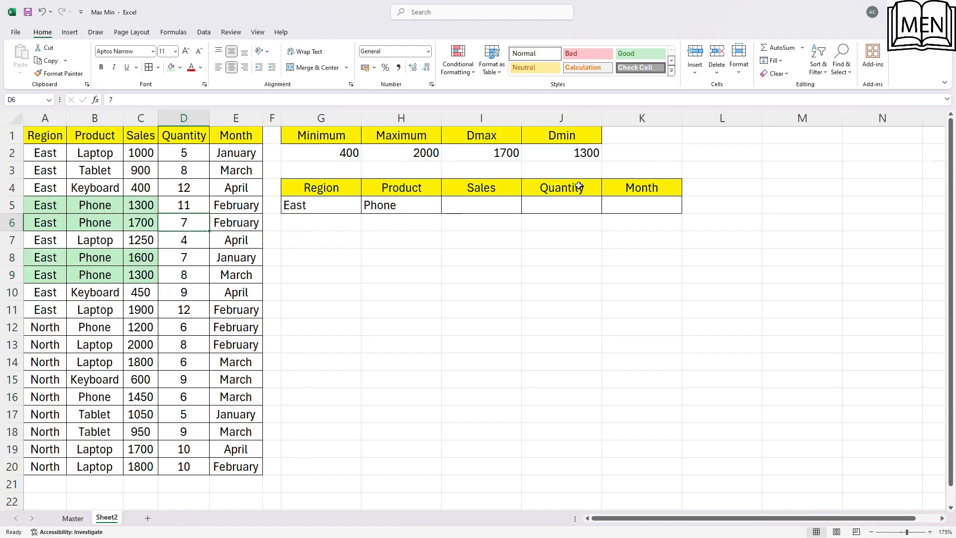
Examine the sales values and months of the shaded East Phone records
click(145, 224)
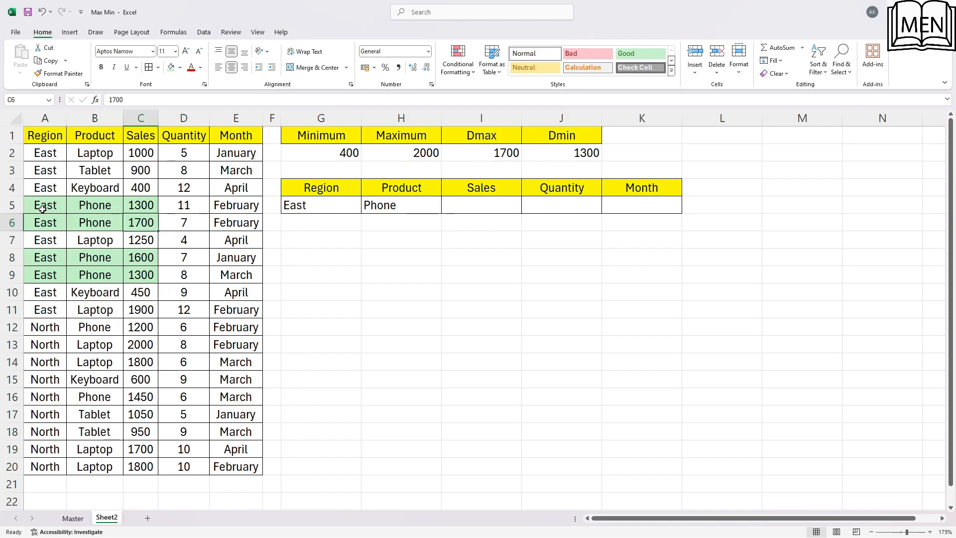
click(42, 209)
click(143, 205)
click(142, 278)
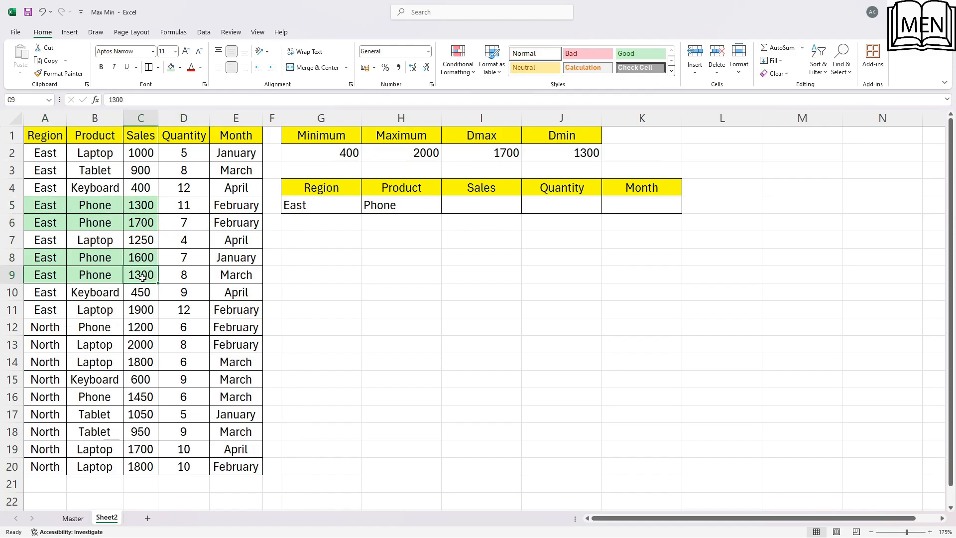
click(136, 225)
click(59, 206)
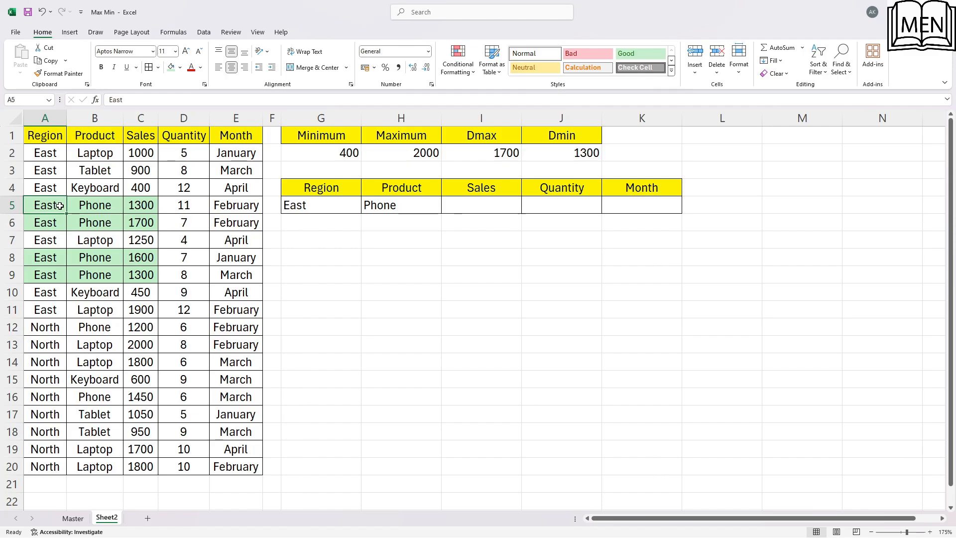
click(230, 209)
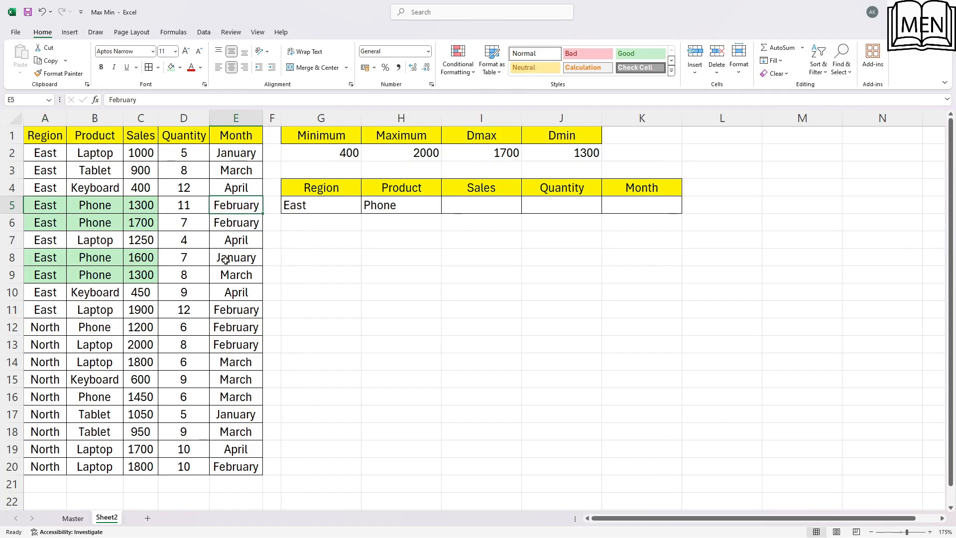
click(225, 277)
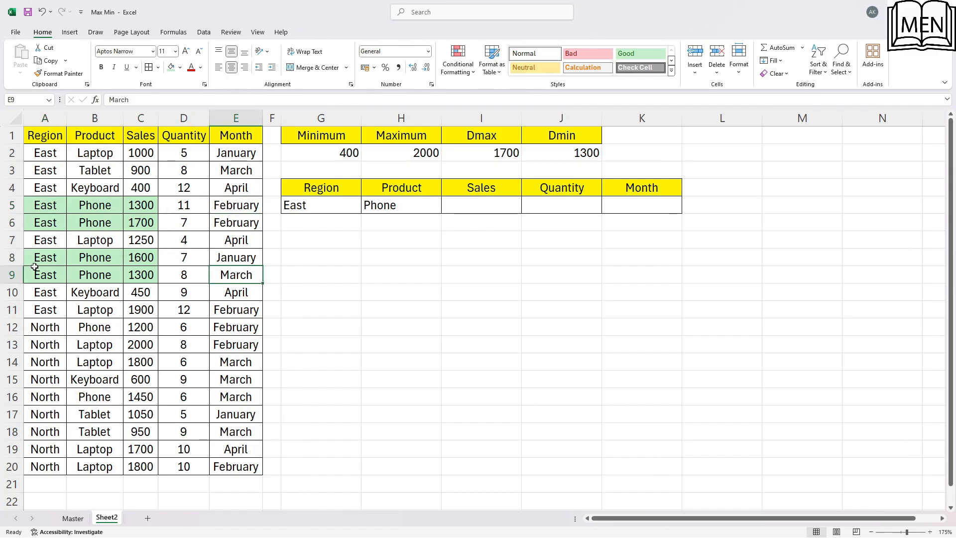
click(103, 281)
click(152, 276)
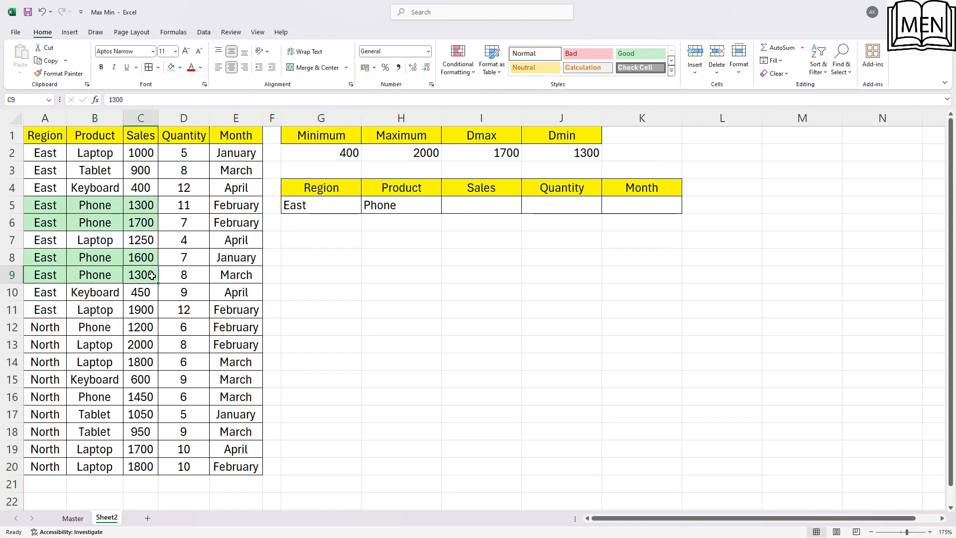
click(130, 209)
click(143, 276)
click(133, 225)
Compare the February and March East Phone records with the Dmax and Dmin results in I2 and J2
click(236, 220)
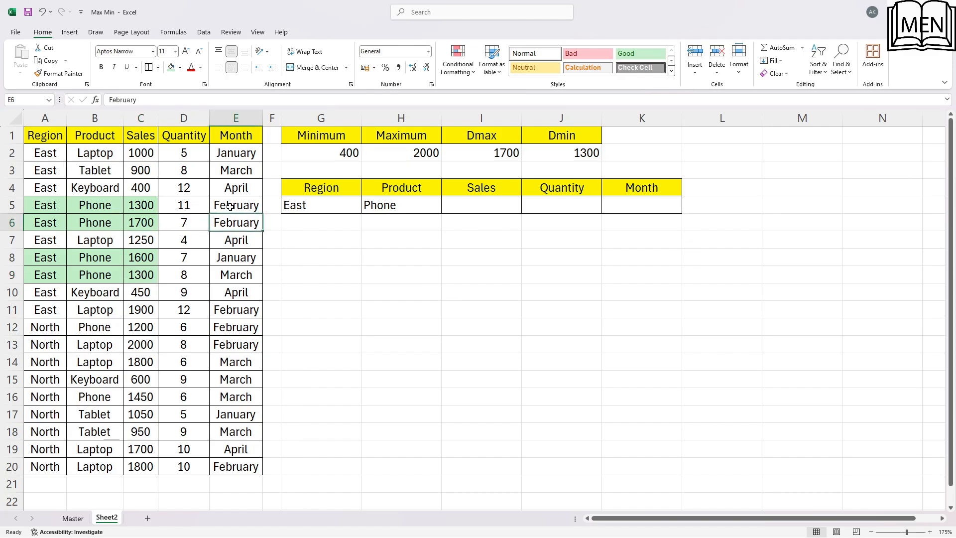
click(230, 207)
click(238, 283)
click(96, 273)
click(51, 275)
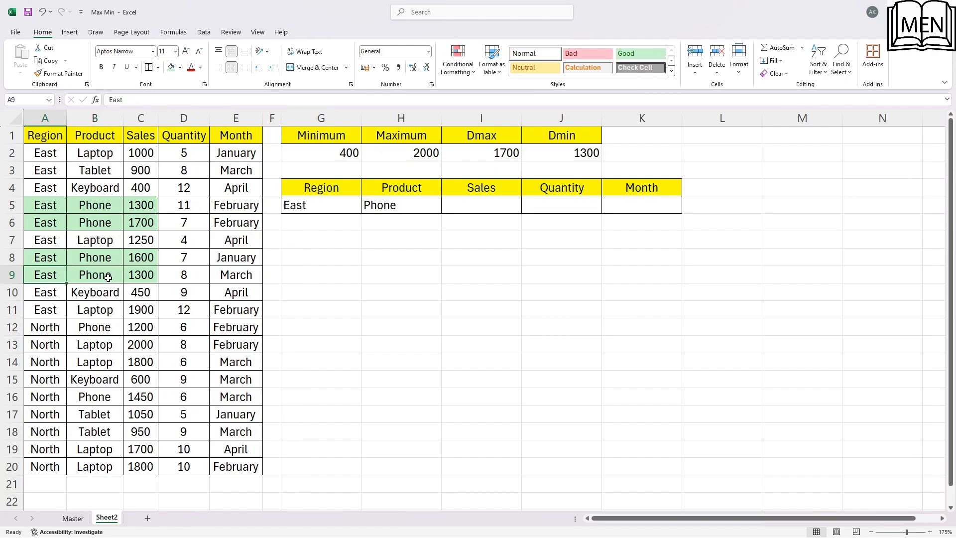
click(108, 277)
click(204, 278)
click(239, 276)
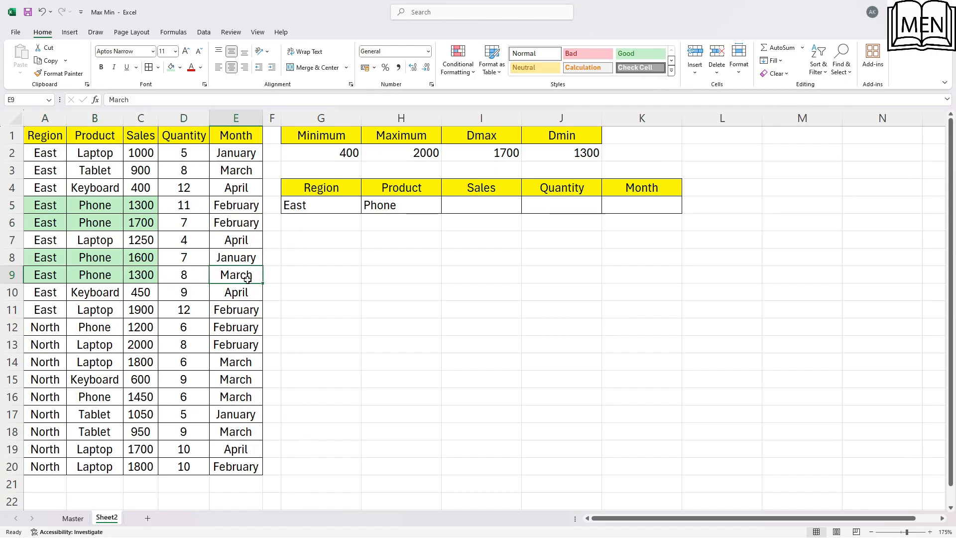
click(252, 207)
click(239, 223)
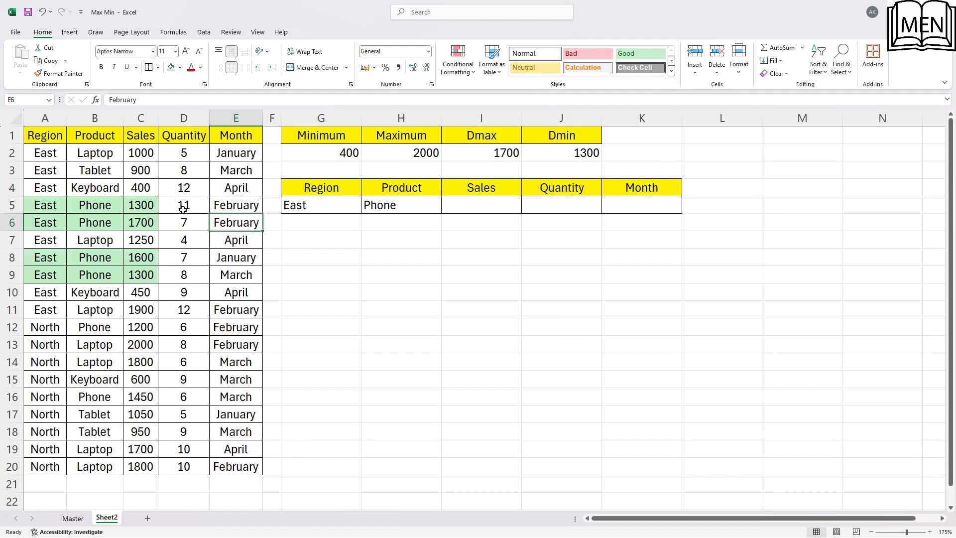
click(155, 207)
click(152, 223)
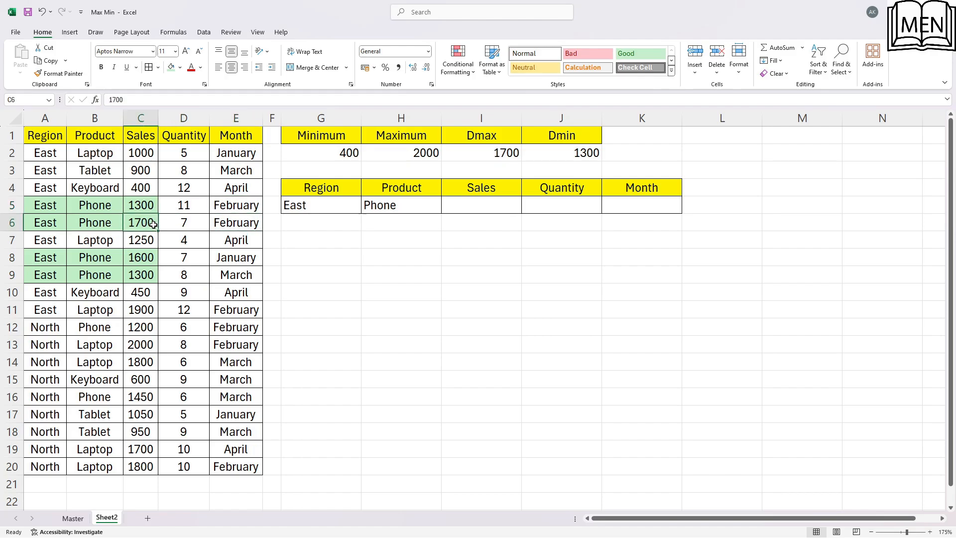
click(502, 161)
click(565, 161)
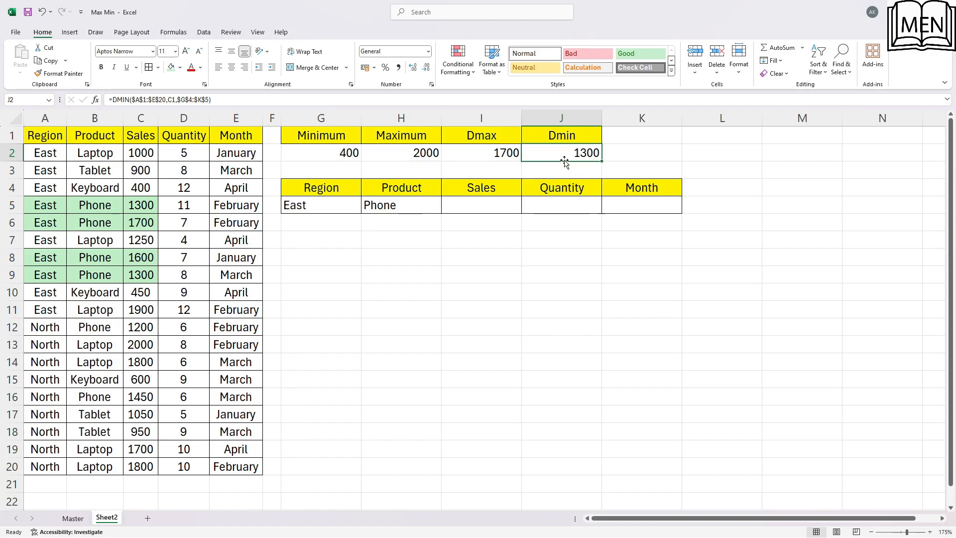
click(147, 274)
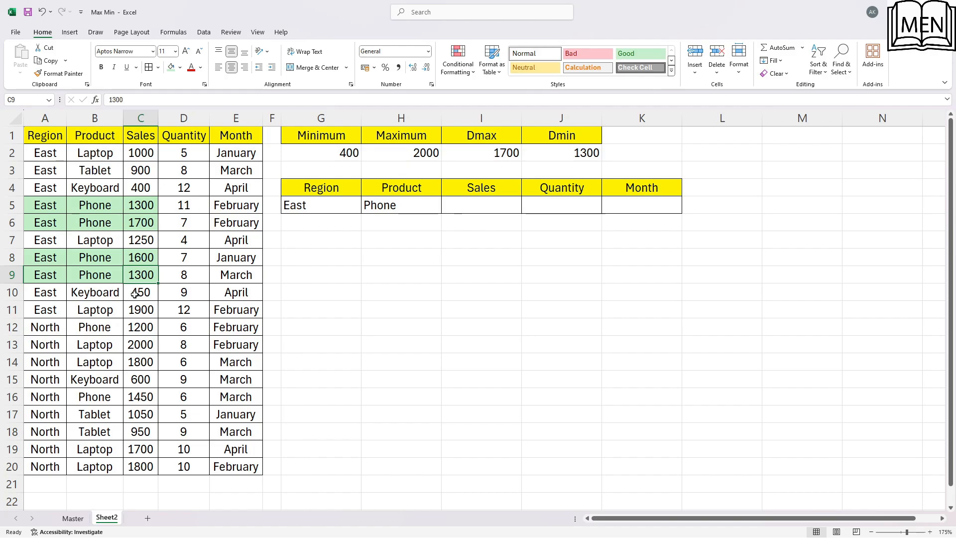
Set the Month criterion in K5 to March and check the Dmax and Dmin results against the matching record in row 9
click(640, 207)
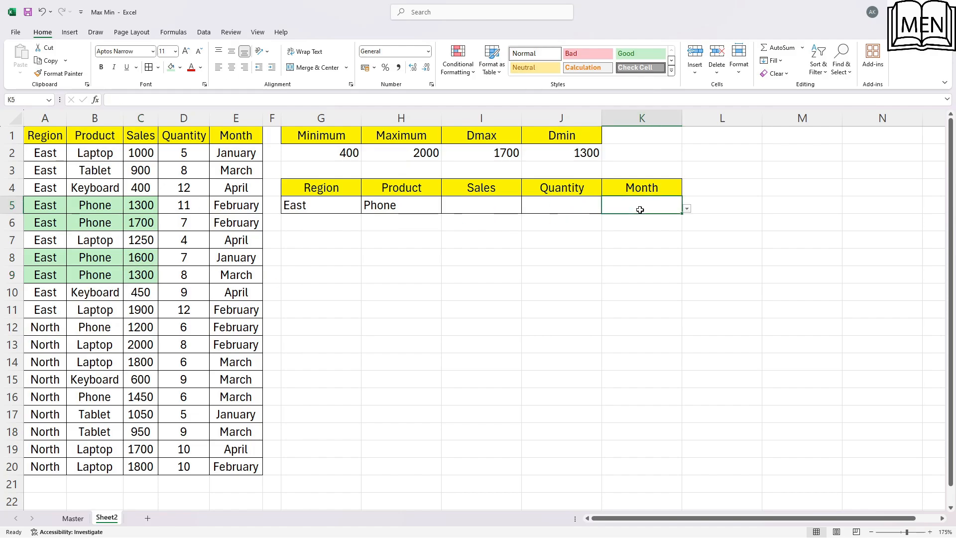
click(687, 209)
click(644, 227)
click(530, 175)
click(497, 155)
click(540, 152)
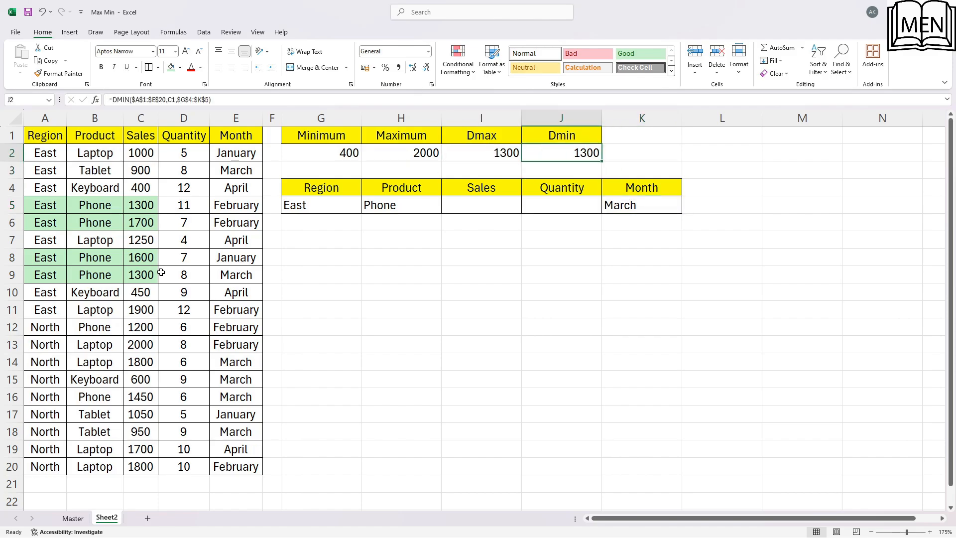
click(148, 276)
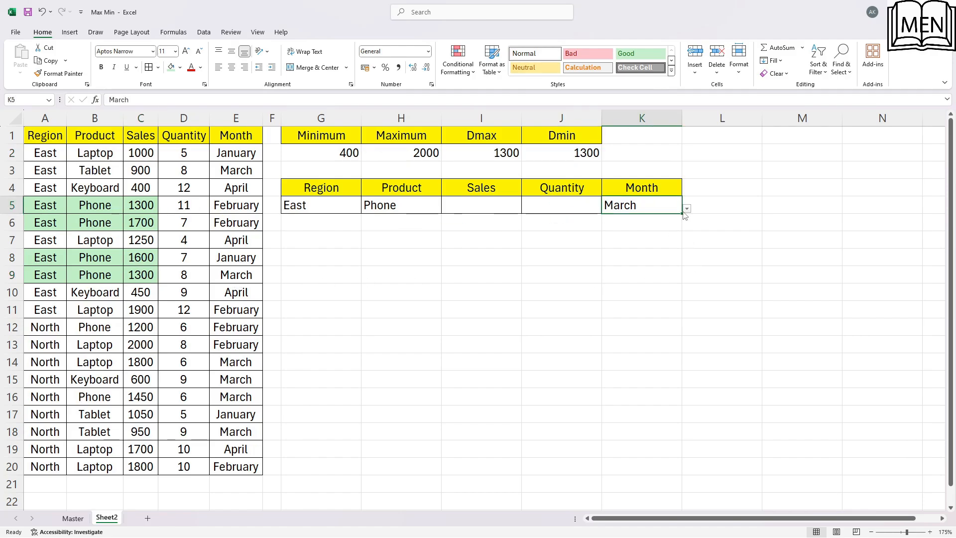
Set the Month criterion in K5 to February and compare the Dmax and Dmin results with the sales in C5 and C6
click(686, 208)
click(641, 242)
click(230, 273)
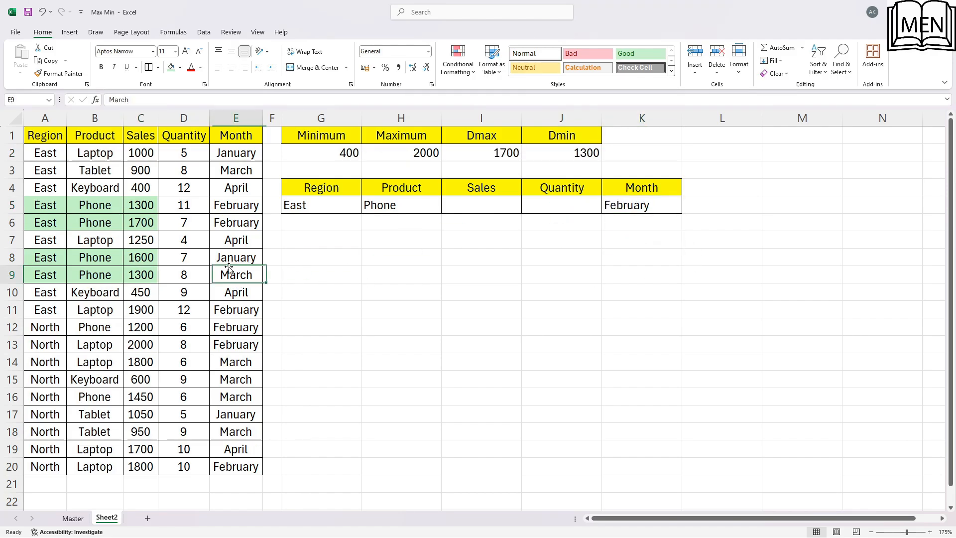
click(149, 206)
click(148, 223)
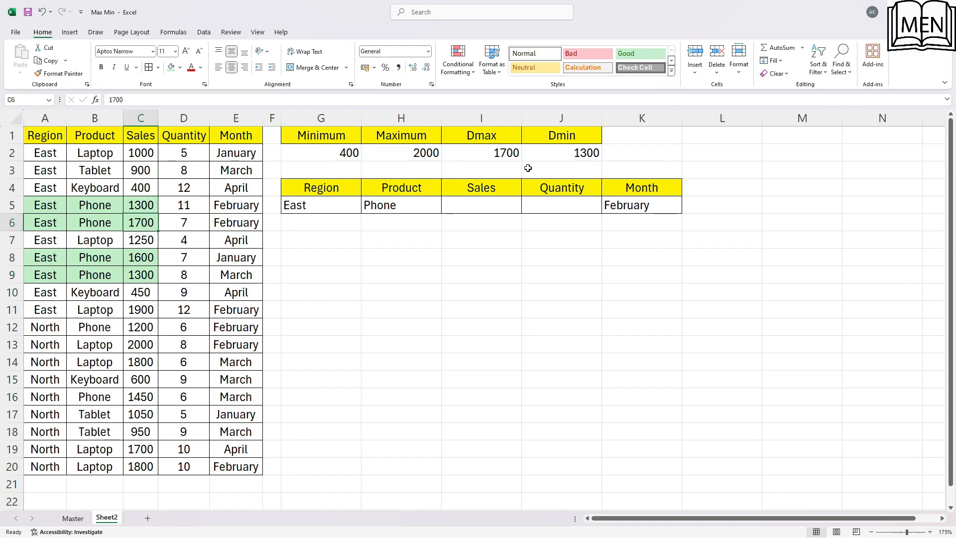
click(502, 155)
click(577, 155)
click(207, 263)
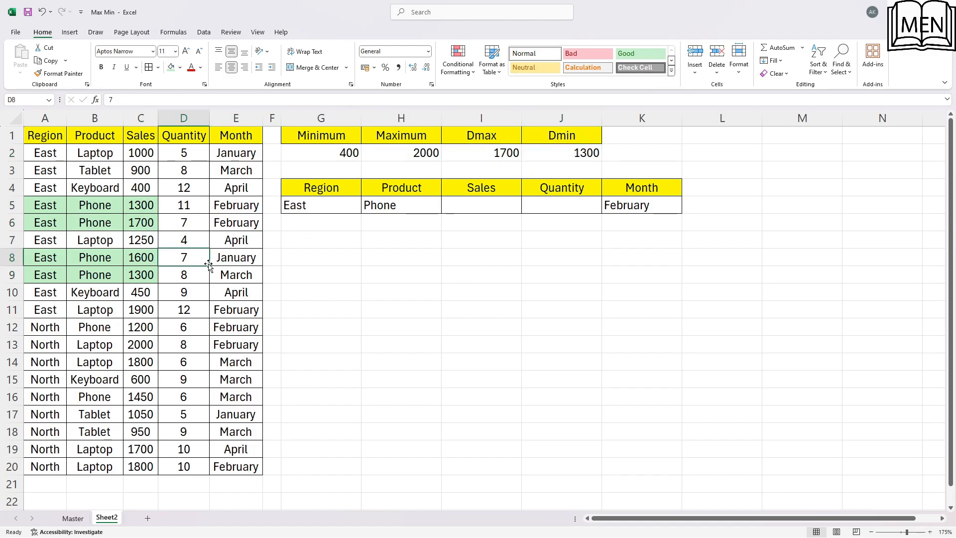